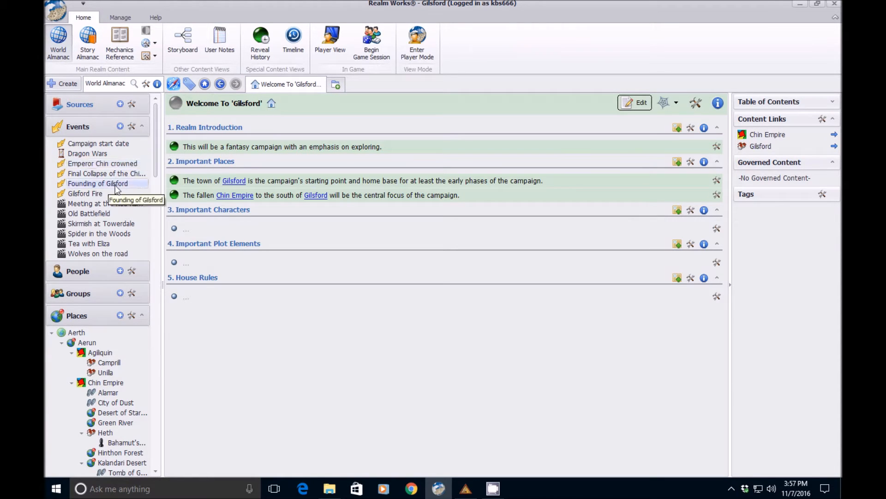
# - Create a Scene topic in the Events family and name it "Chaos at the Market"
pyautogui.click(120, 127)
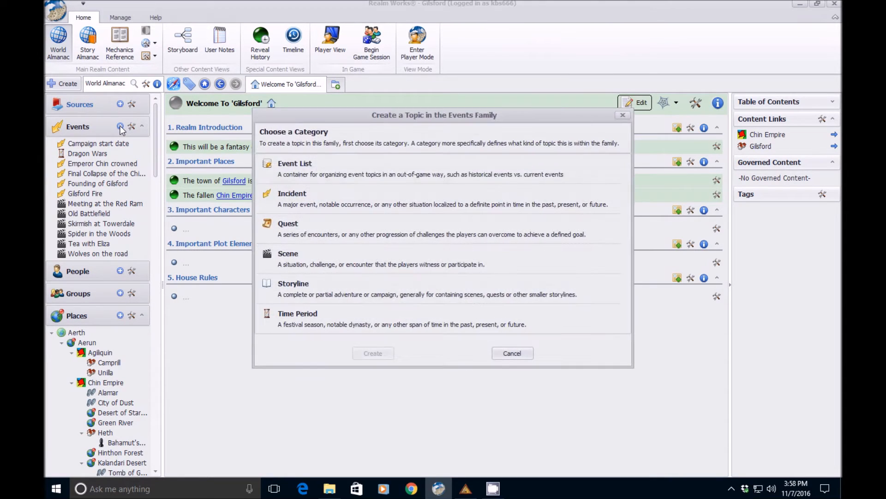
pyautogui.click(303, 254)
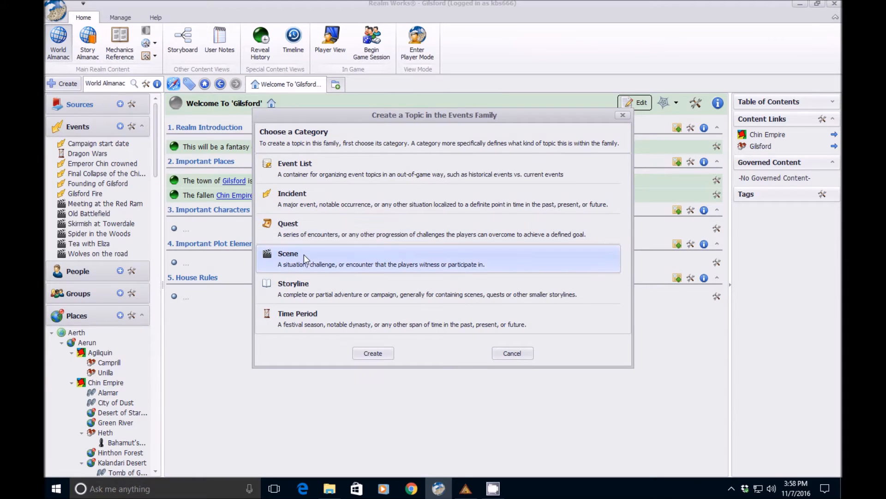
pyautogui.click(374, 353)
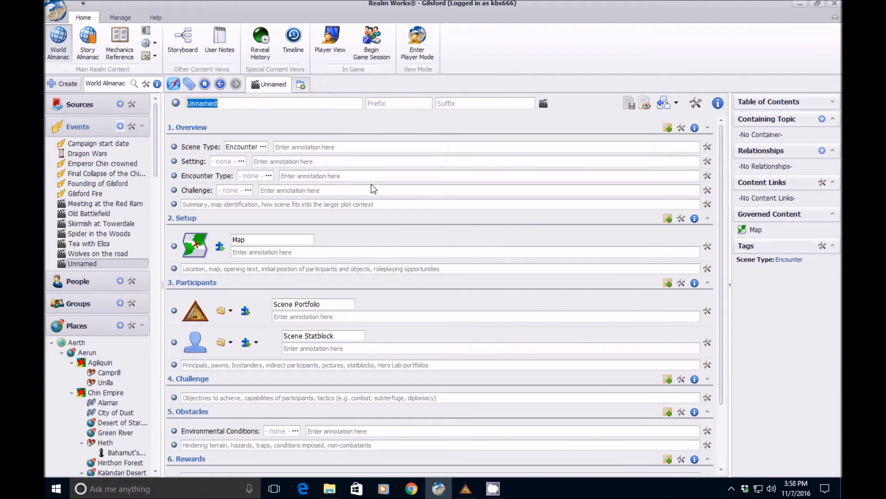
pyautogui.write('Chaos ')
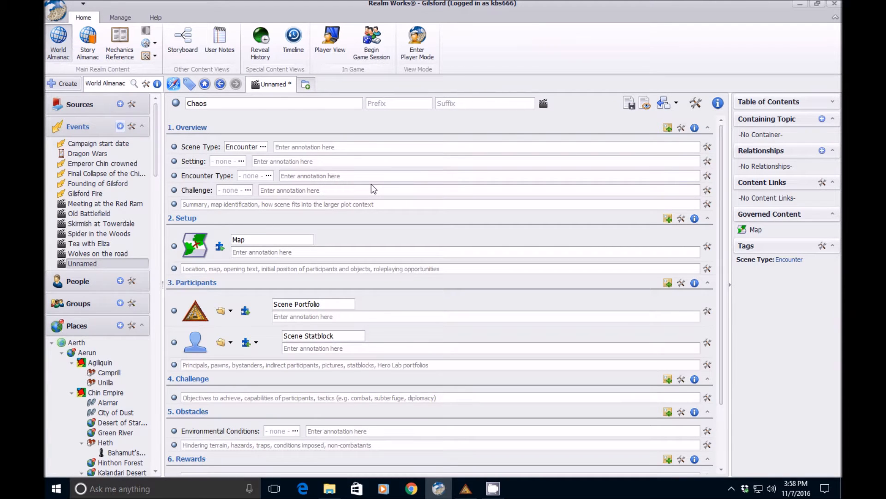
pyautogui.write('at')
pyautogui.write('the Market')
# - Assign the Outdoors and Urban tags to the scene's Setting
pyautogui.click(241, 161)
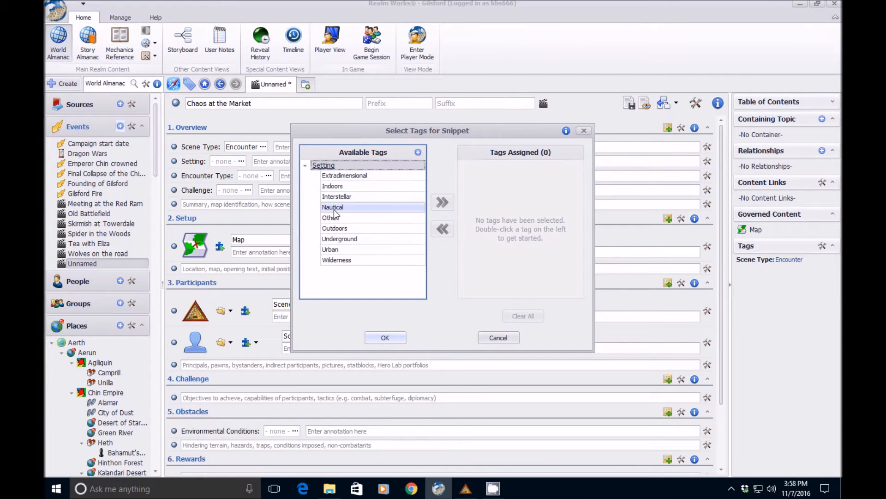
pyautogui.click(336, 228)
pyautogui.click(442, 203)
pyautogui.click(382, 238)
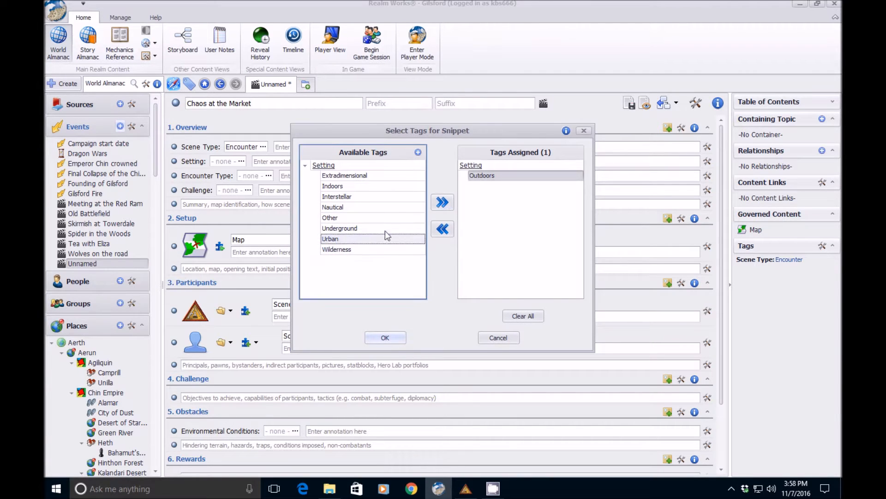
pyautogui.click(442, 202)
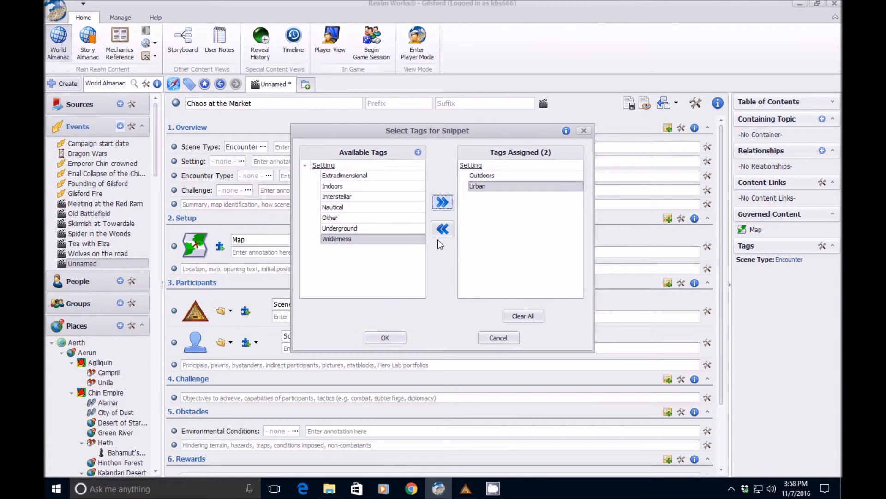
pyautogui.click(385, 337)
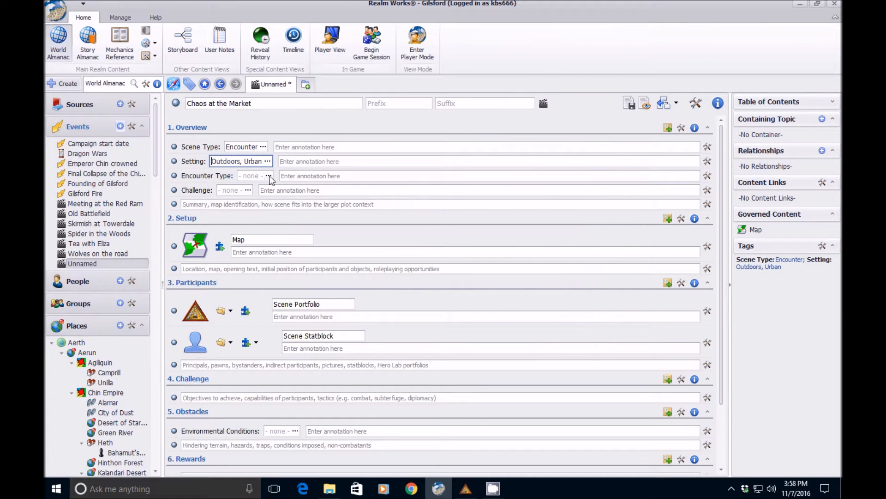
# - Tag the scene's Encounter Type as Combat and set its Challenge rating to 6
pyautogui.click(269, 176)
pyautogui.click(342, 175)
pyautogui.click(441, 202)
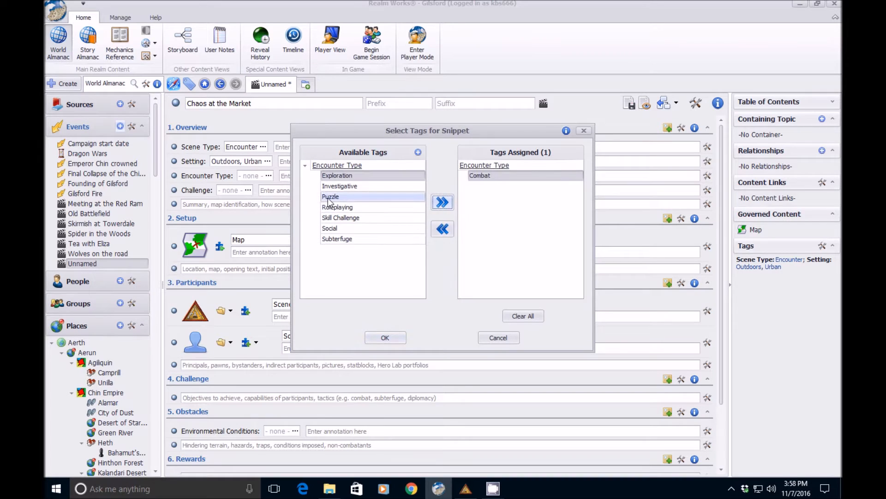
pyautogui.click(383, 338)
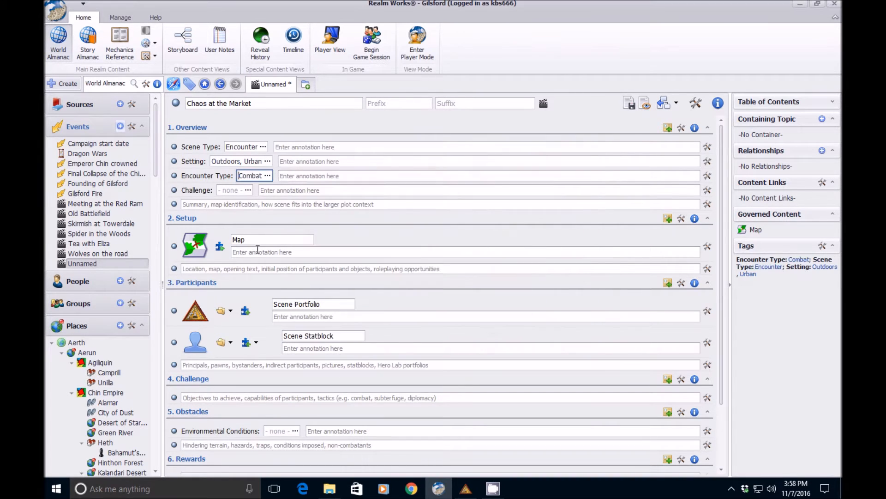
pyautogui.click(248, 190)
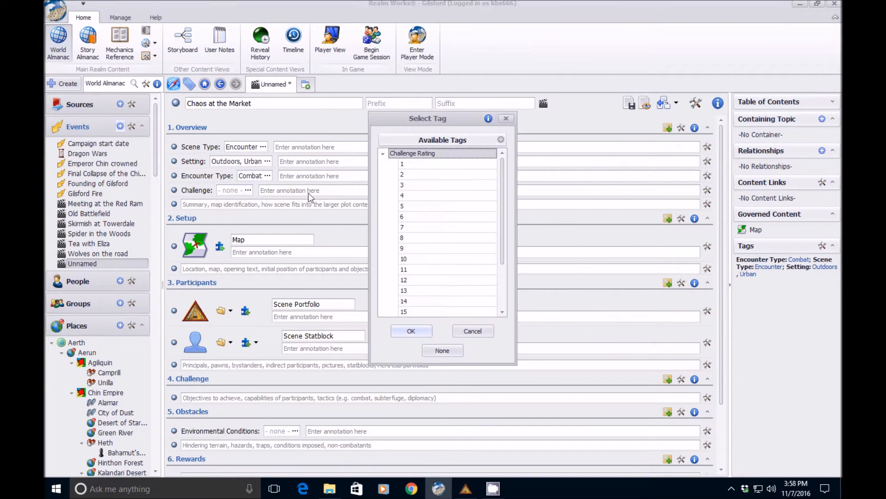
pyautogui.click(406, 217)
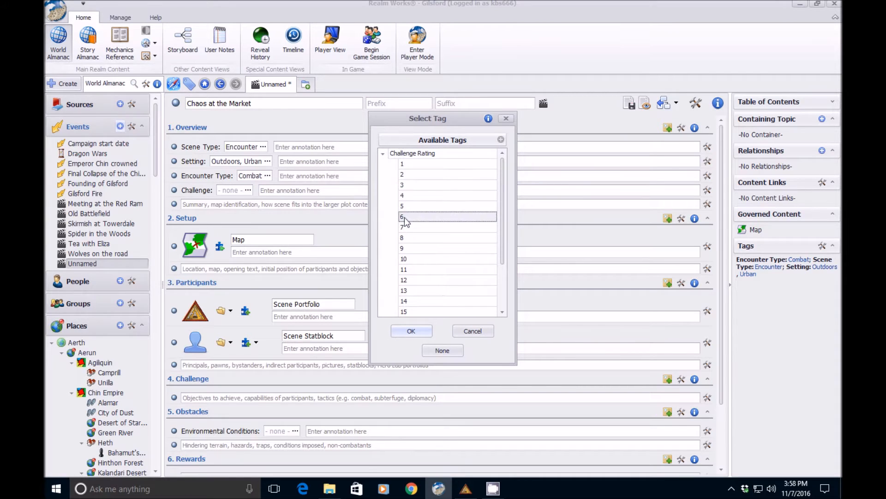
pyautogui.click(411, 331)
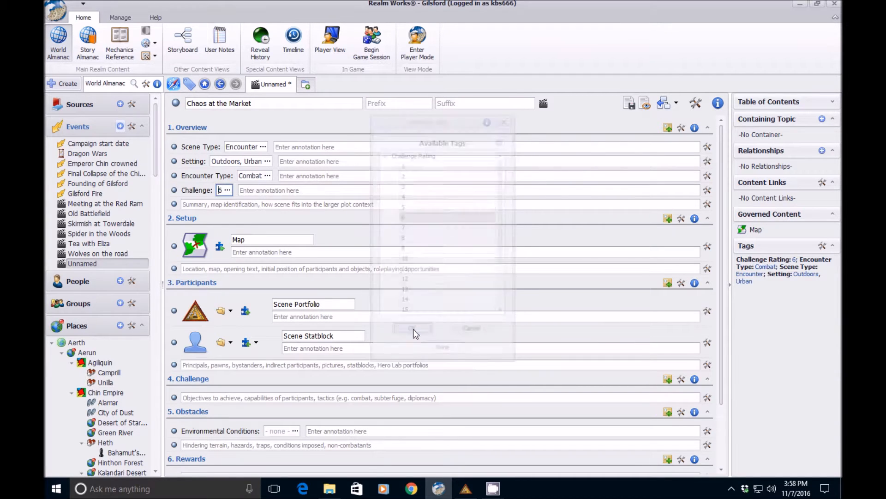
# - Enter the overview summary "A pack of dinosaurs rampages through Durant's Market" and annotate the setup map with "Use Marketplace Flip Map"
pyautogui.click(218, 204)
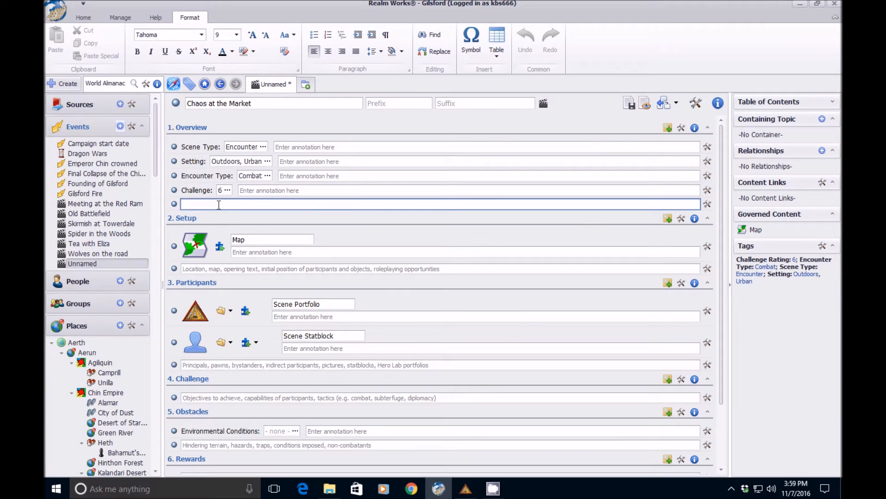
pyautogui.write('A p')
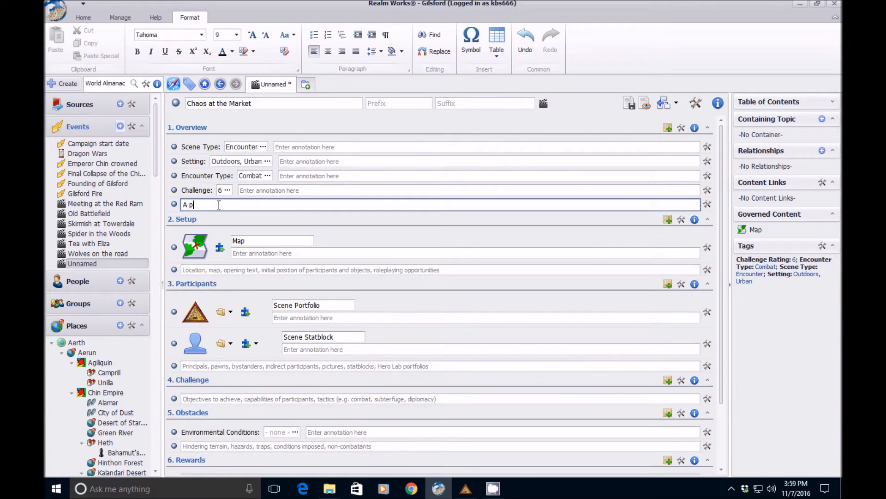
pyautogui.write('ack of dinosaurs rampages through')
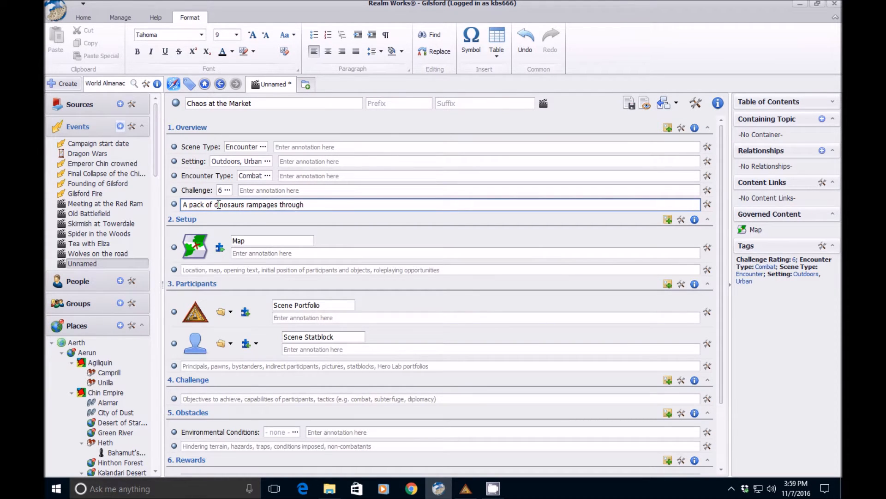
pyautogui.write(" Durant's Market")
pyautogui.click(244, 257)
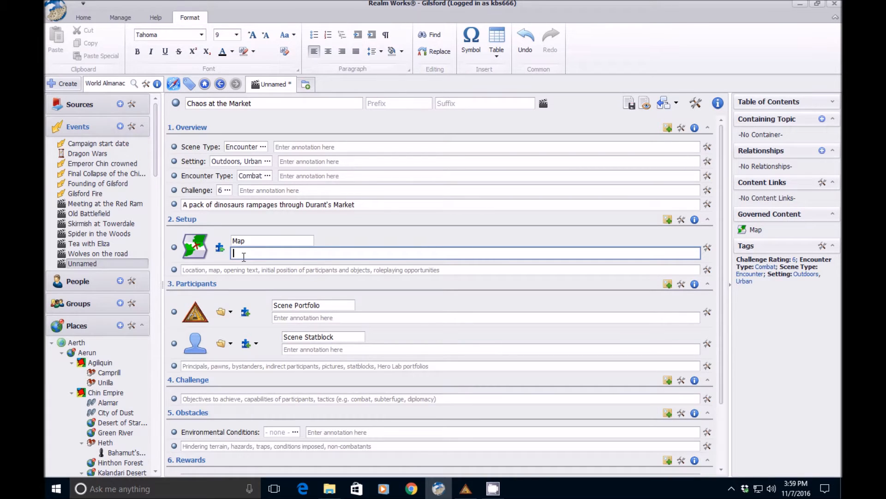
pyautogui.write('Use Marketplace Flip Map')
# - Switch to Hero Lab, open the Encounter Builder and set the encounter's target CR to 6
pyautogui.moveTo(466, 488)
pyautogui.click(465, 489)
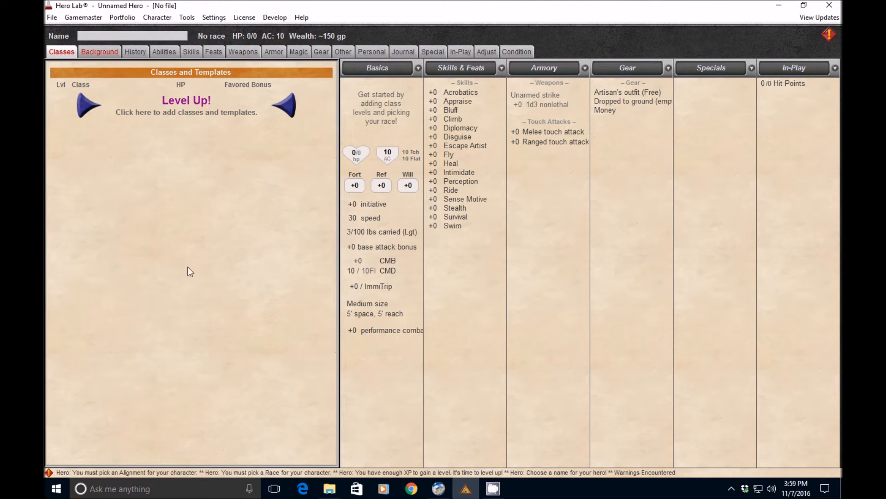
pyautogui.click(83, 18)
pyautogui.click(98, 32)
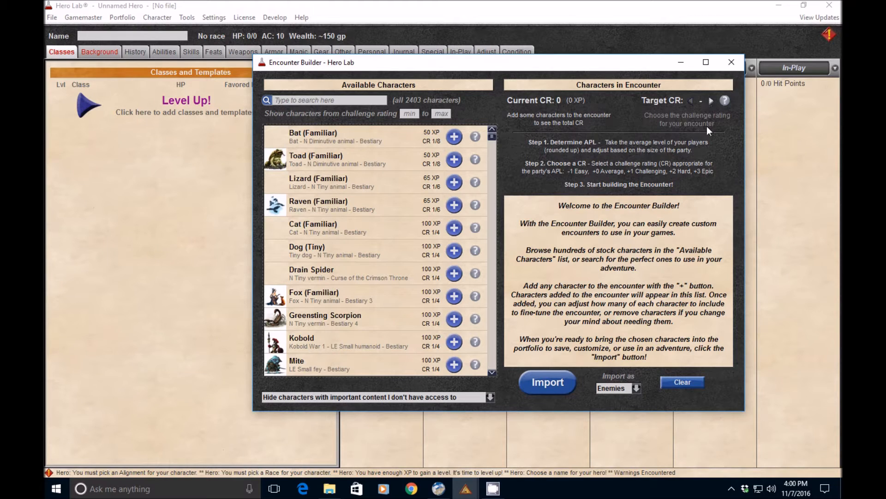
pyautogui.click(711, 101)
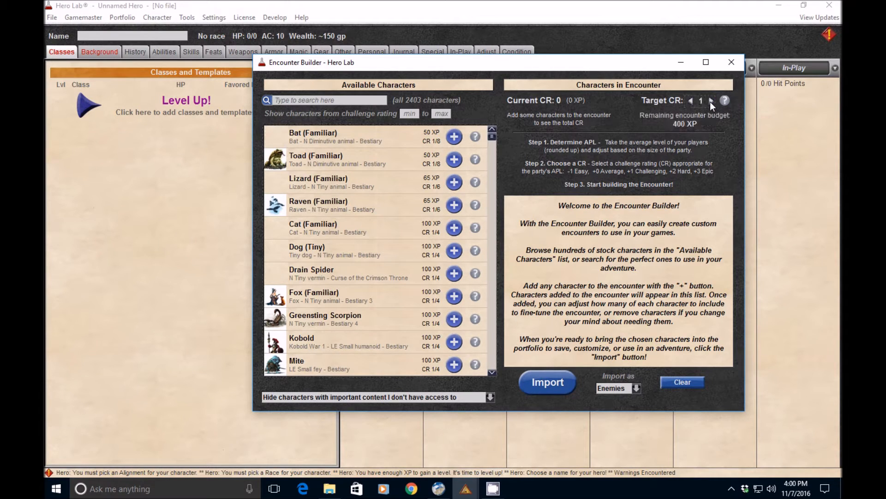
pyautogui.click(711, 101)
pyautogui.click(711, 101)
pyautogui.click(711, 101)
# - Search the available characters for "velociraptor" and add four Velociraptor (Dinosaur) creatures to the encounter
pyautogui.click(344, 97)
pyautogui.write('velo')
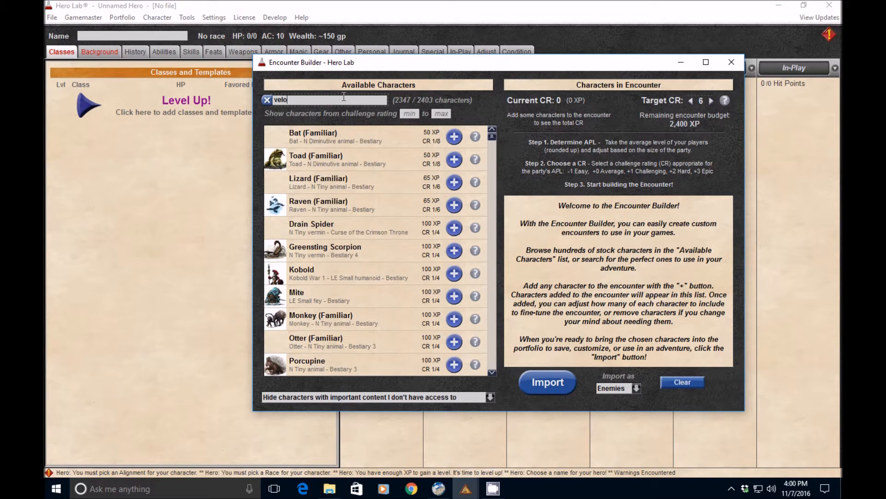
pyautogui.write('ciraptor')
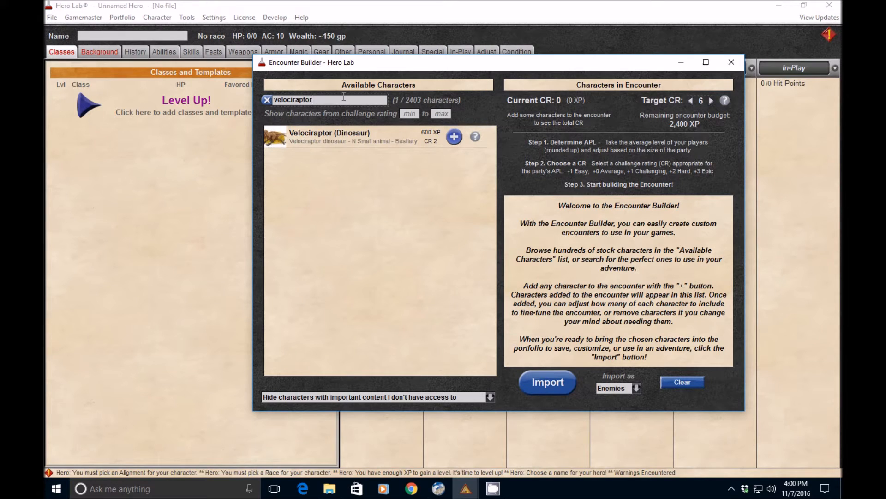
pyautogui.click(454, 137)
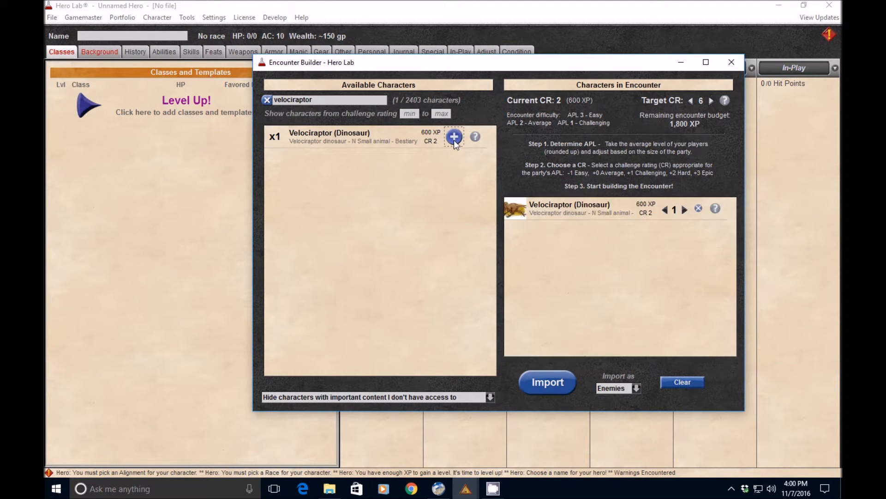
pyautogui.click(453, 137)
pyautogui.click(453, 137)
pyautogui.click(454, 138)
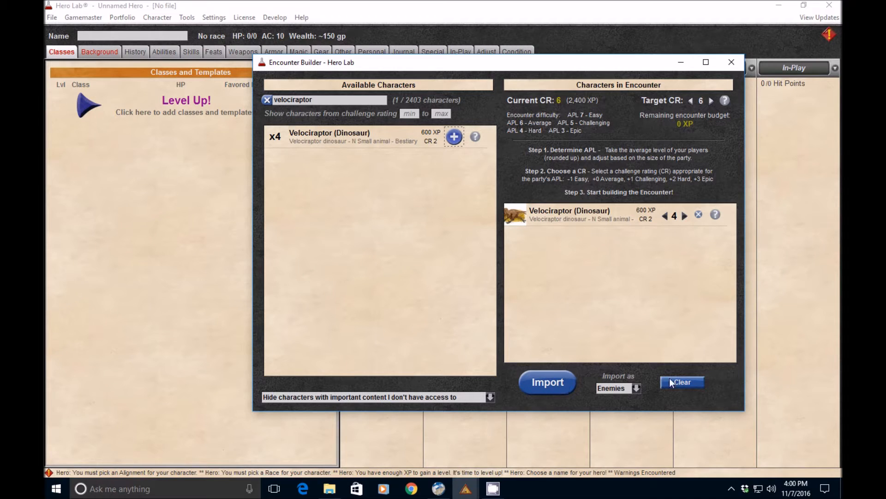
# - Import the encounter's four velociraptors into the current portfolio as Enemies
pyautogui.click(637, 388)
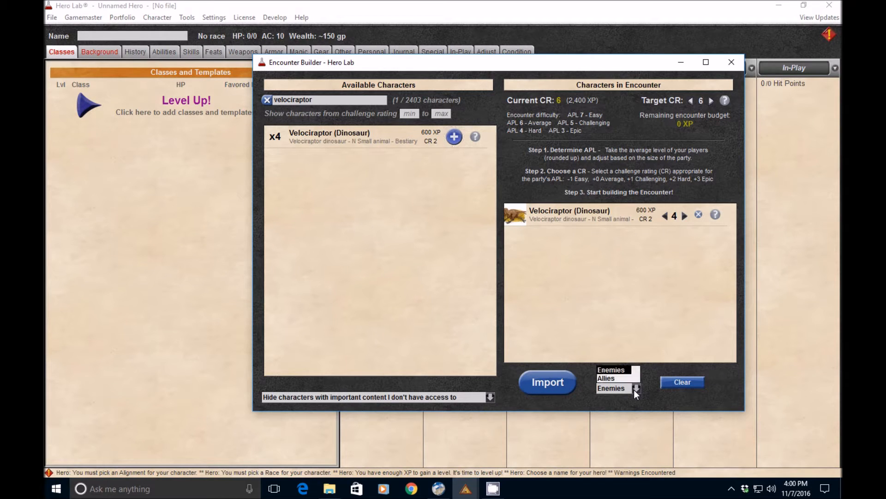
pyautogui.click(635, 389)
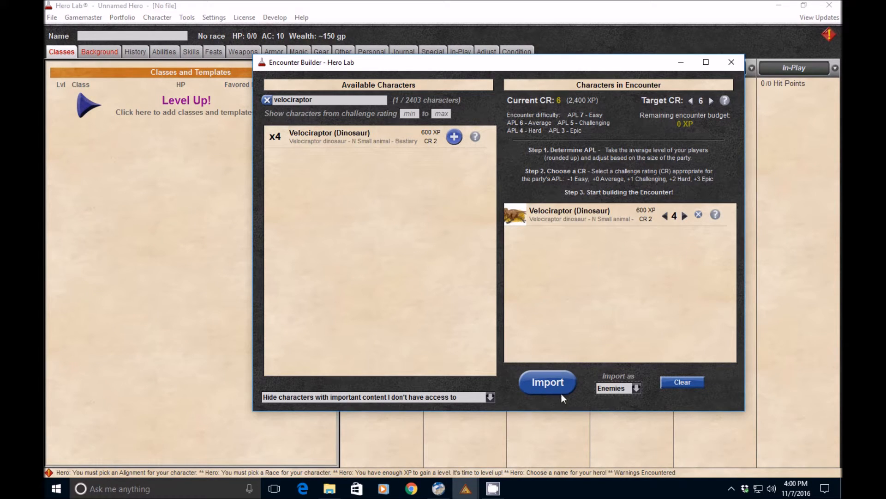
pyautogui.click(556, 380)
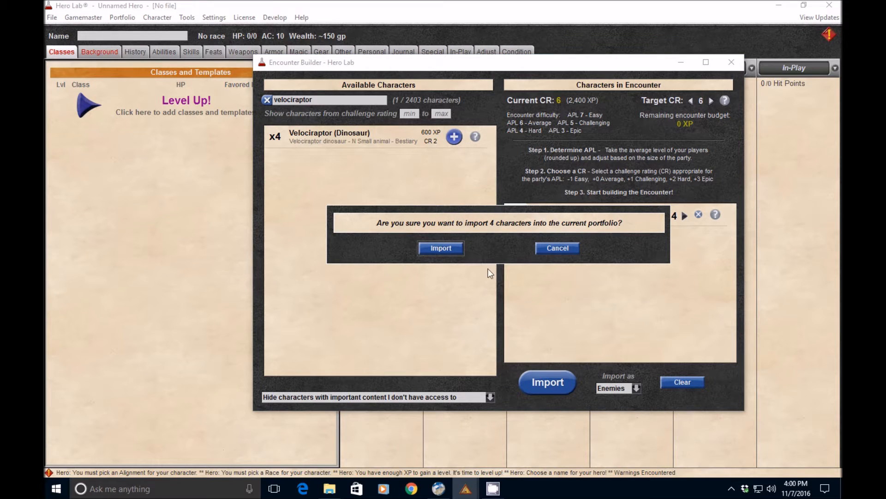
pyautogui.click(440, 248)
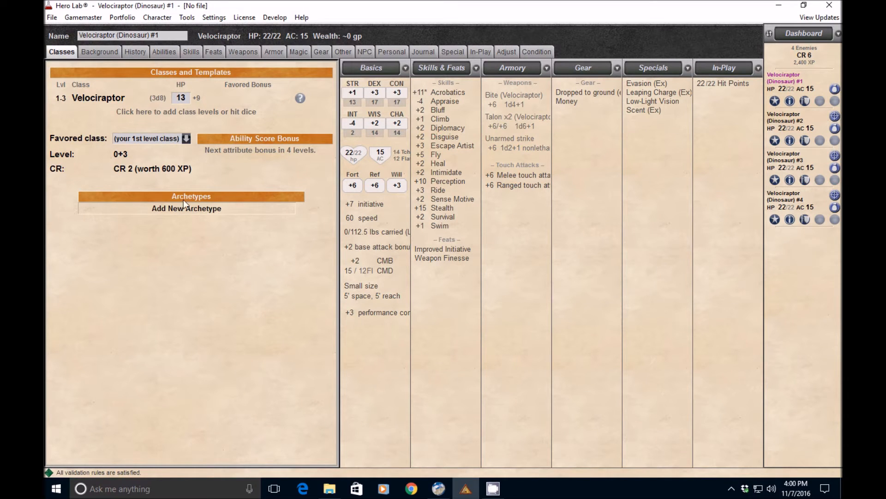
# - Save the portfolio as "Chaos at the Market" in the campaign stuff folder
pyautogui.click(57, 19)
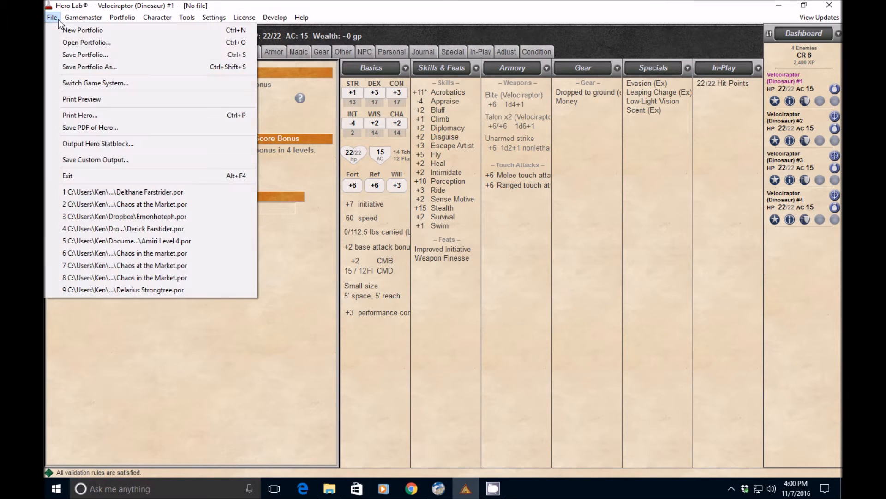
pyautogui.click(66, 68)
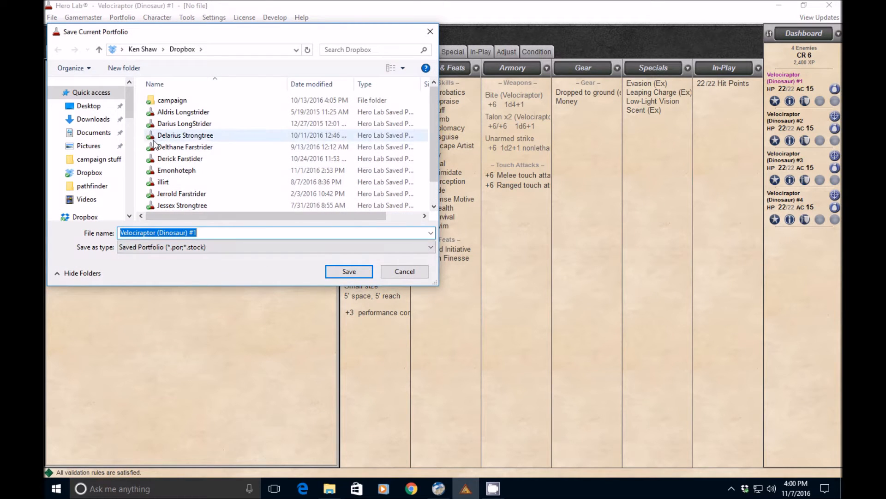
pyautogui.click(99, 158)
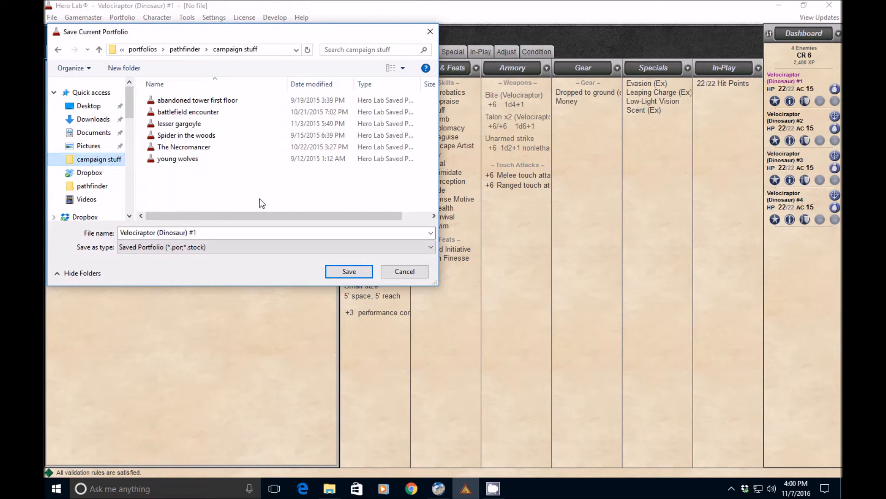
pyautogui.click(212, 233)
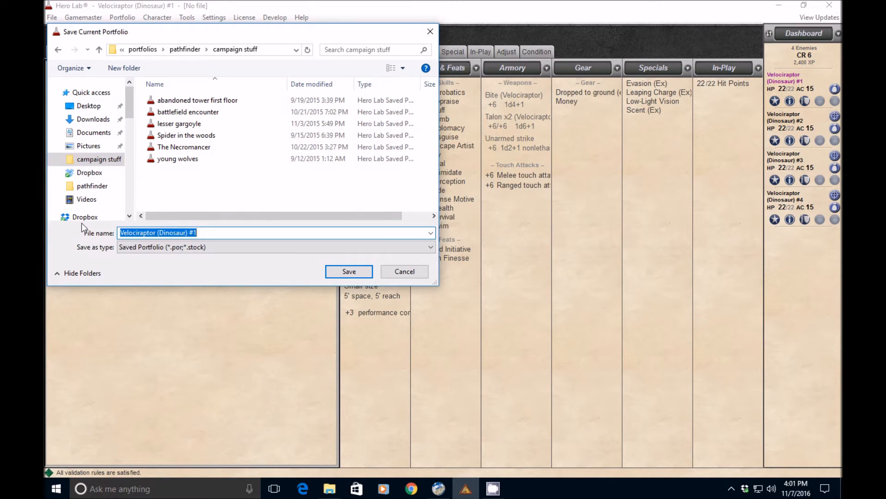
pyautogui.write('chaos at the Market')
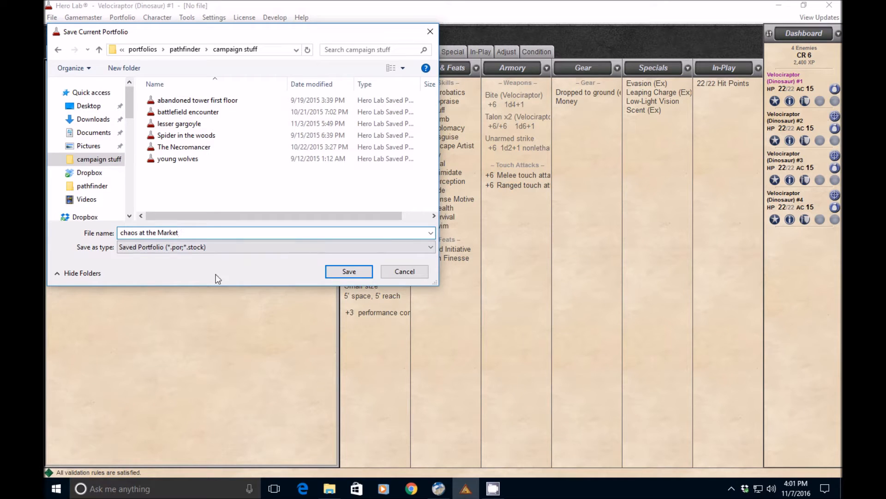
pyautogui.click(125, 233)
pyautogui.press('BackSpace')
pyautogui.write('C')
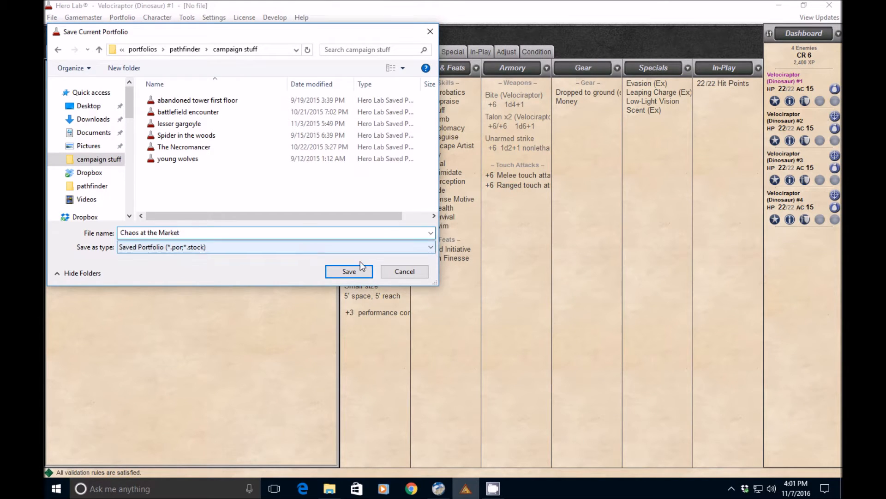
pyautogui.click(350, 272)
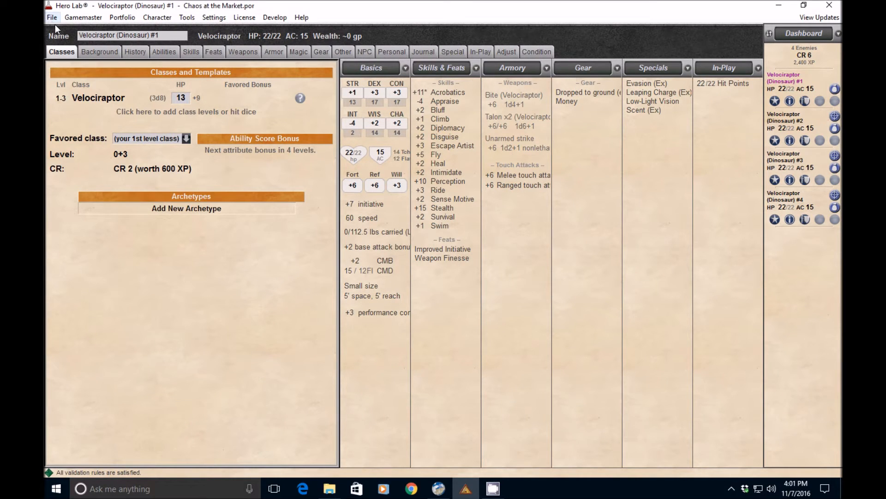
# - Switch to Realm Works and load the "Chaos at the Market" Hero Lab portfolio file into the scene's Scene Portfolio snippet
pyautogui.click(439, 489)
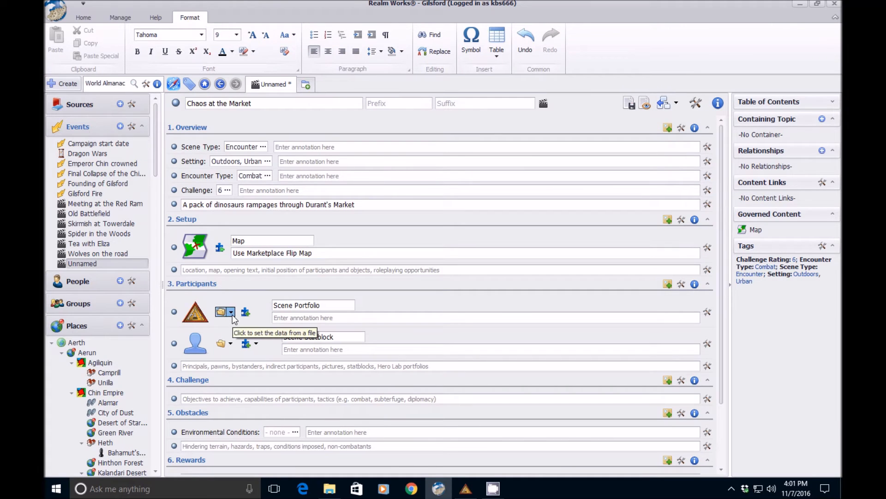
pyautogui.click(230, 313)
pyautogui.click(256, 324)
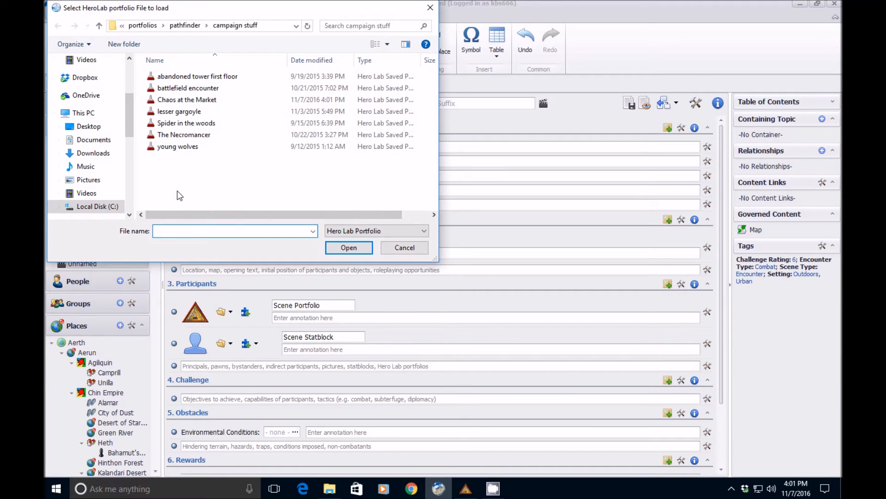
pyautogui.click(178, 100)
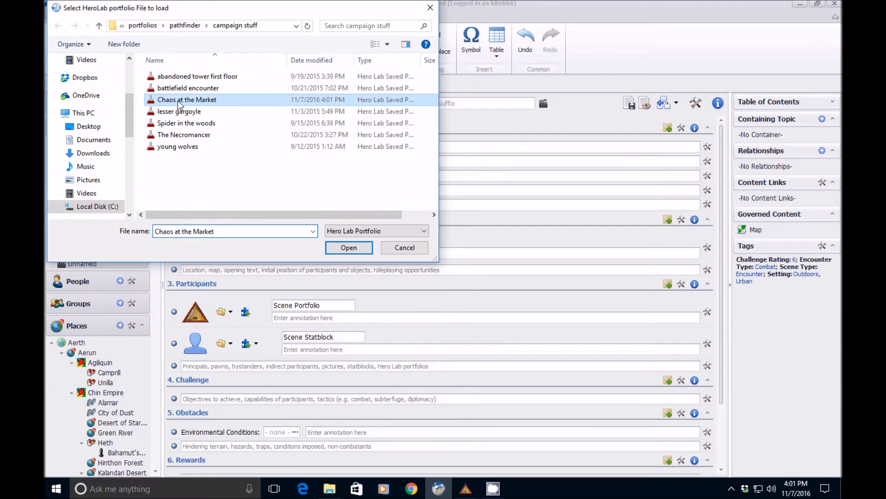
pyautogui.click(360, 252)
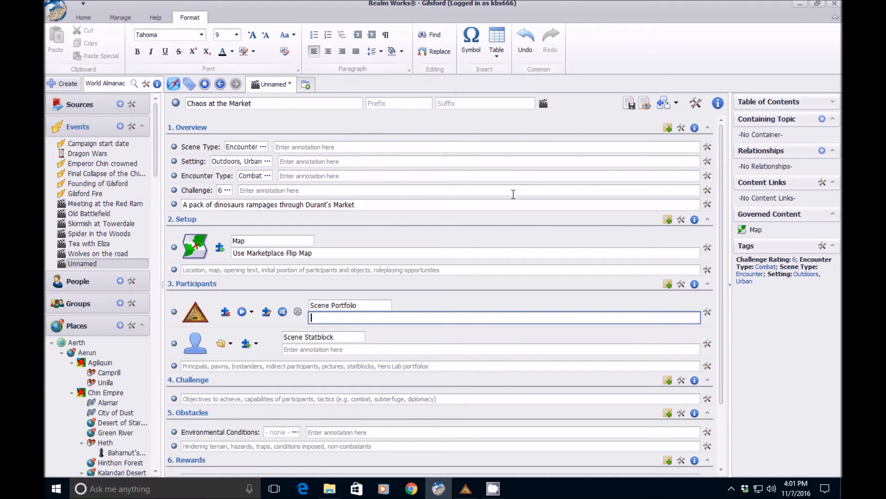
# - Save the scene, creating a content link from "Durant's Market" in the overview text to its matching topic
pyautogui.click(631, 106)
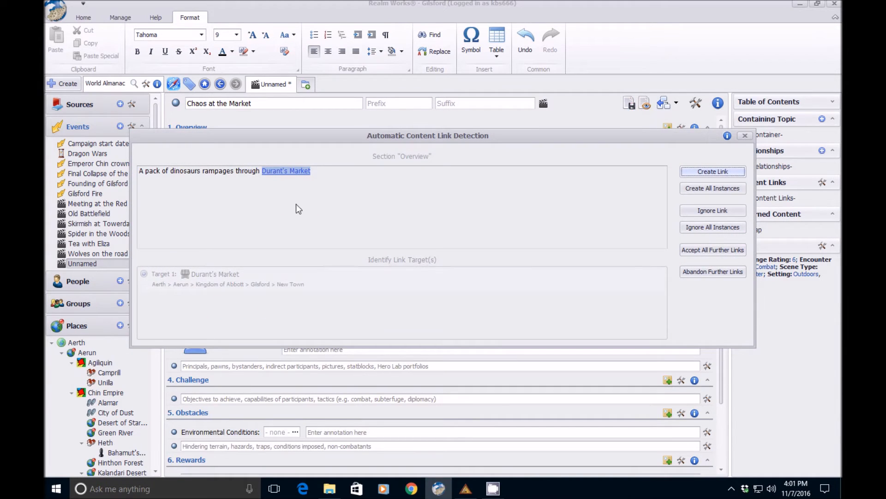
pyautogui.click(711, 171)
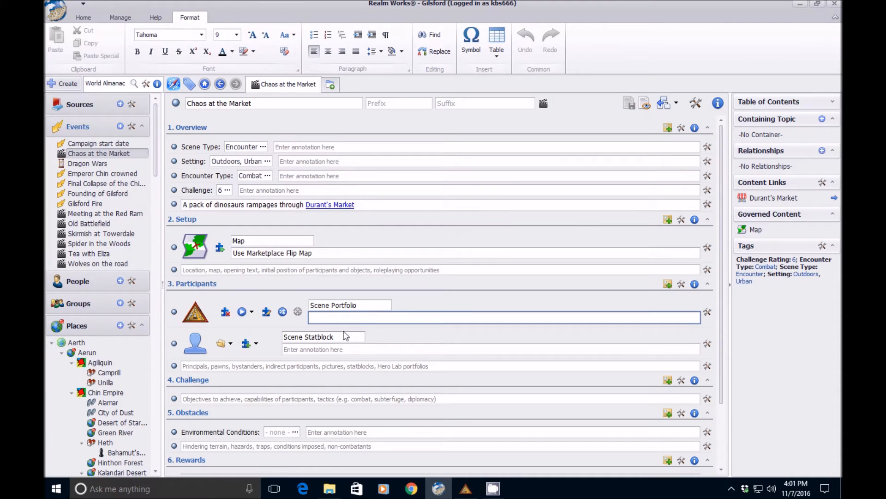
# - View the Scene Portfolio's statblock in a new tab, read through the velociraptor entries and close that tab
pyautogui.click(252, 311)
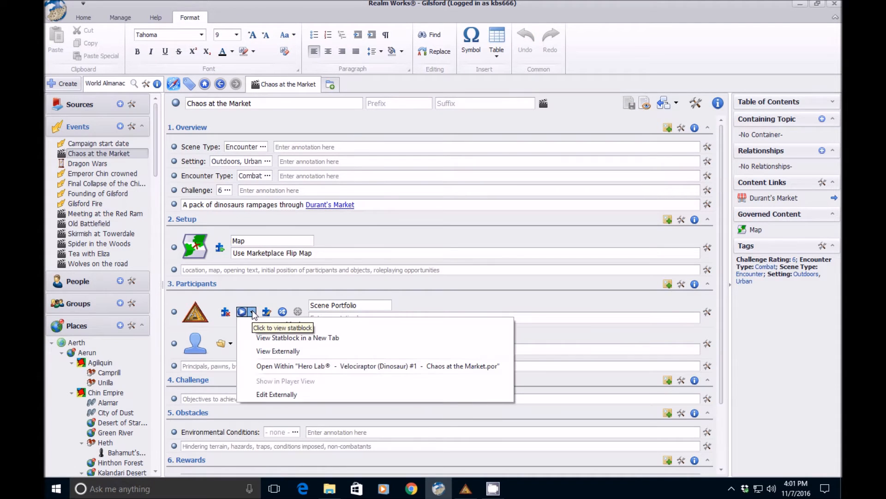
pyautogui.click(276, 337)
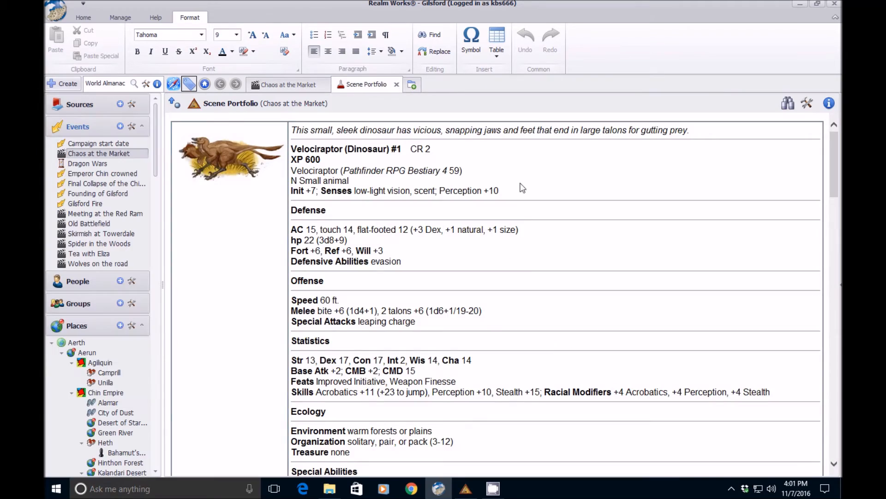
pyautogui.scroll(-15, 573, 172)
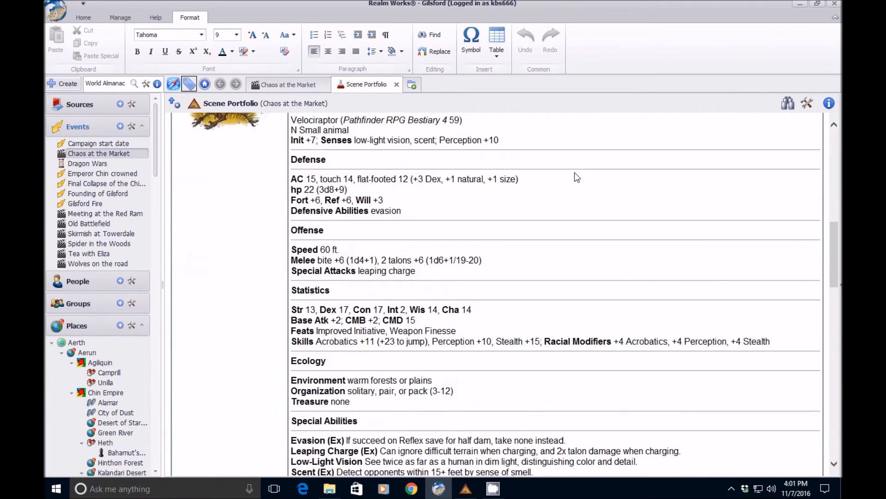
pyautogui.scroll(-15, 576, 173)
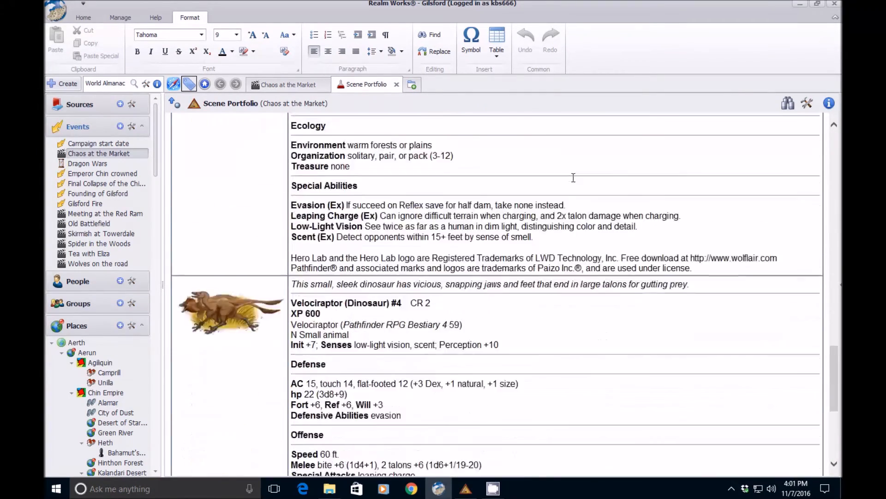
pyautogui.scroll(-5, 573, 178)
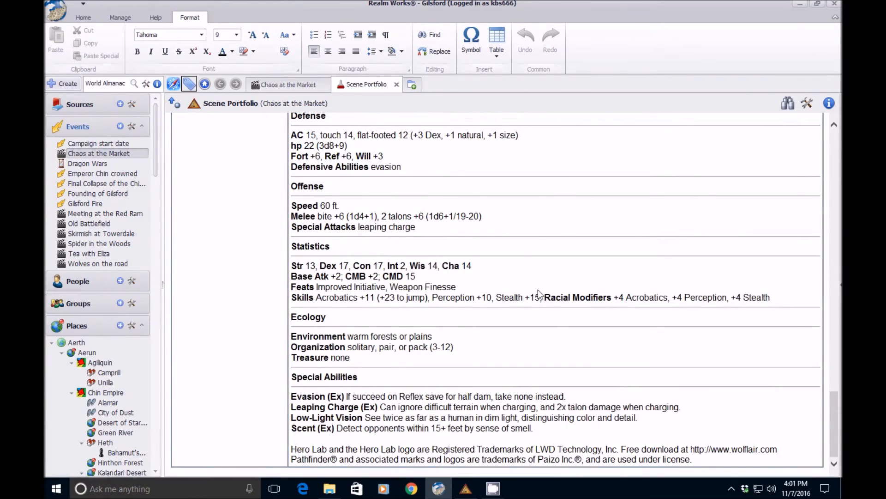
pyautogui.scroll(15, 546, 309)
pyautogui.scroll(20, 552, 314)
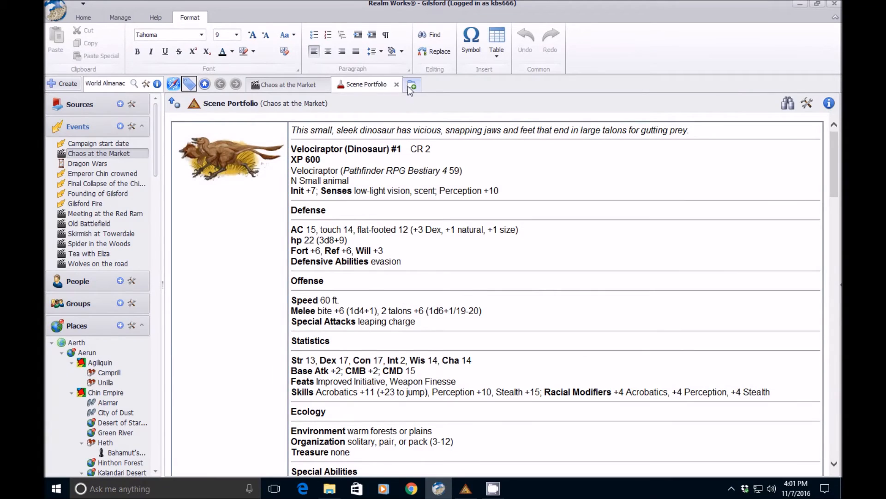
pyautogui.click(396, 86)
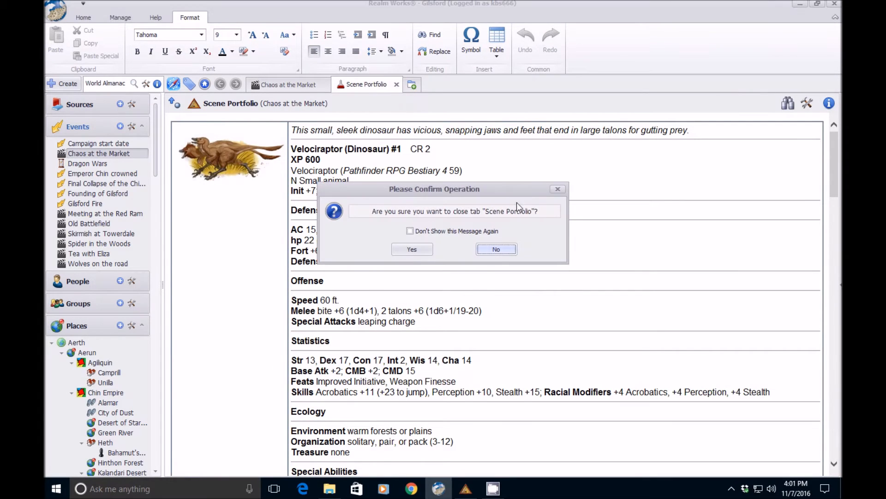
pyautogui.click(417, 248)
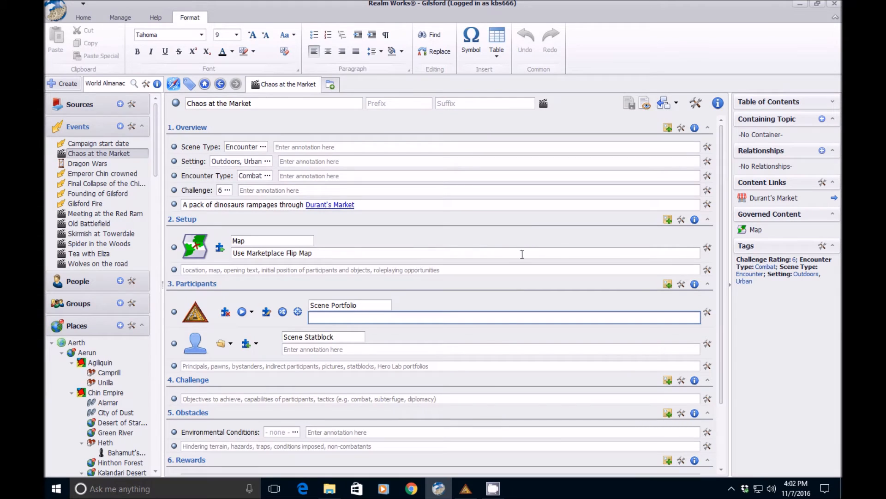
# - Switch to Hero Lab and open the "Delthane Farstrider" portfolio from the Dropbox folder
pyautogui.click(467, 491)
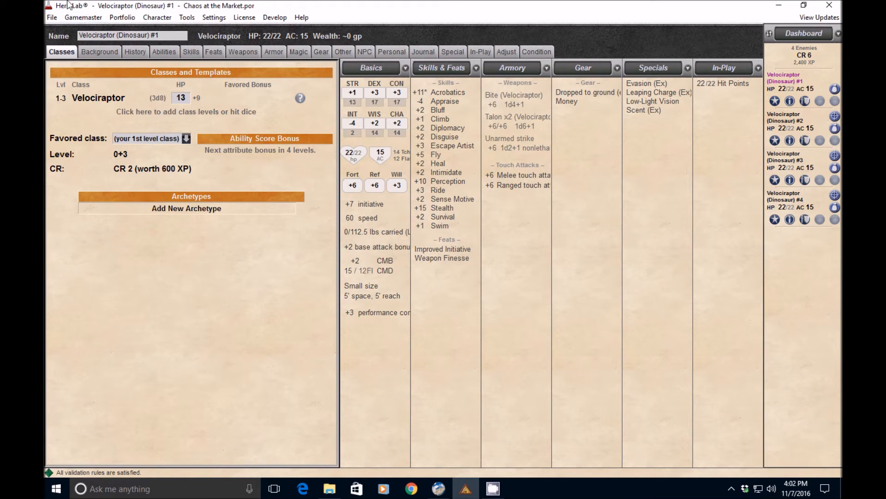
pyautogui.click(52, 17)
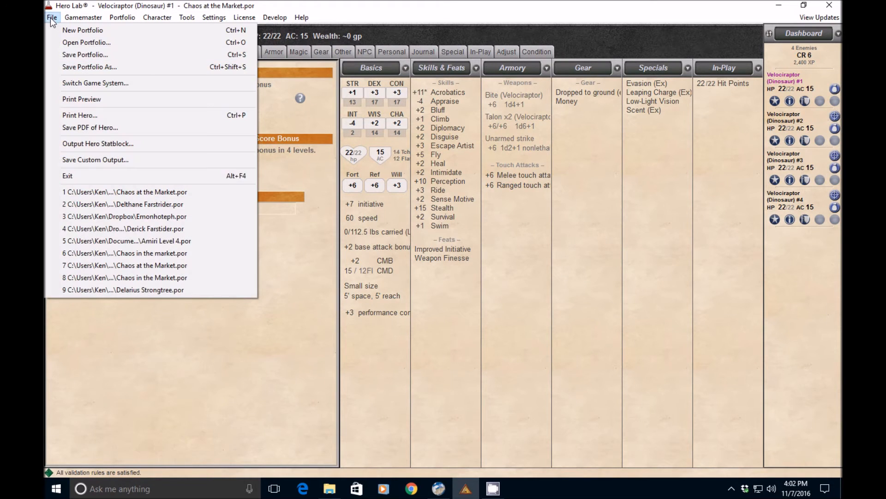
pyautogui.click(67, 42)
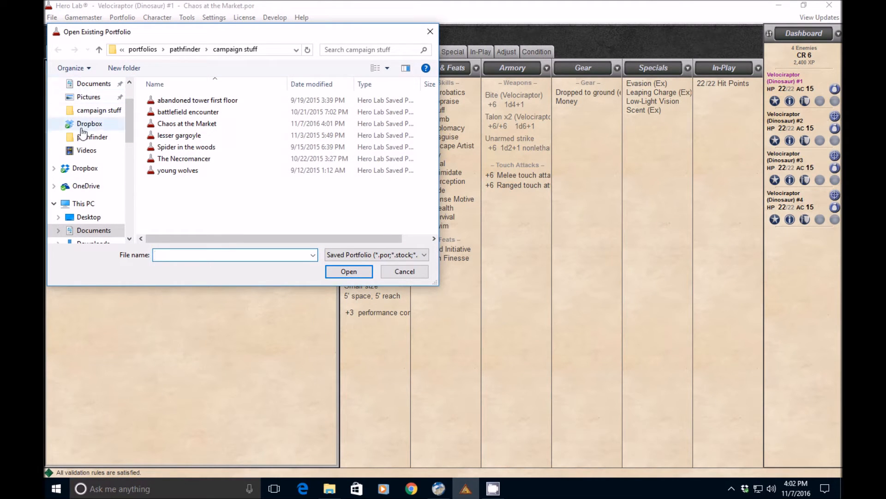
pyautogui.click(77, 170)
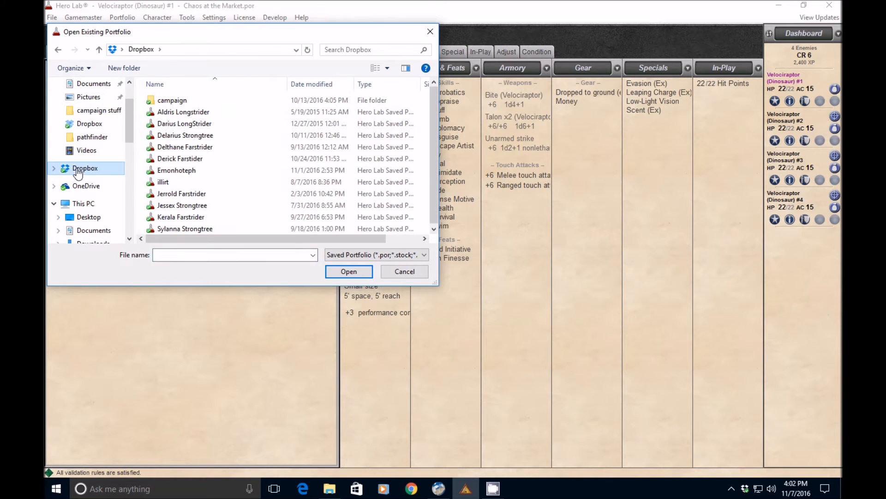
pyautogui.click(179, 147)
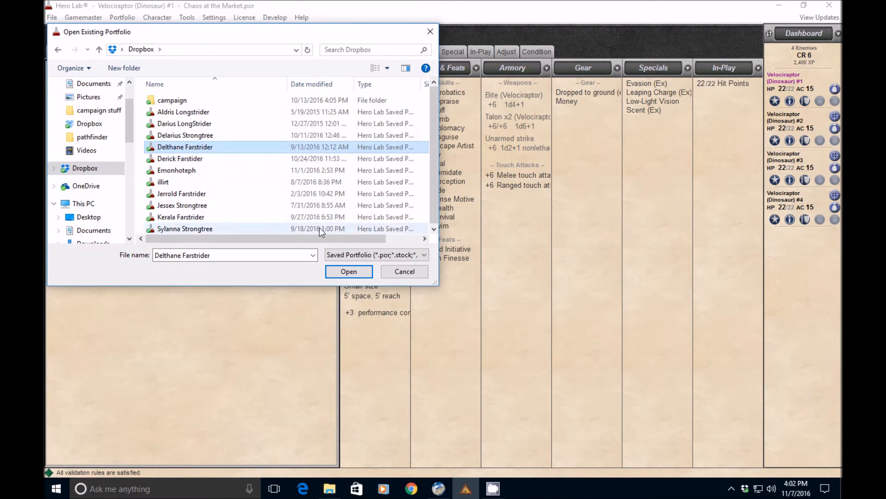
pyautogui.click(343, 273)
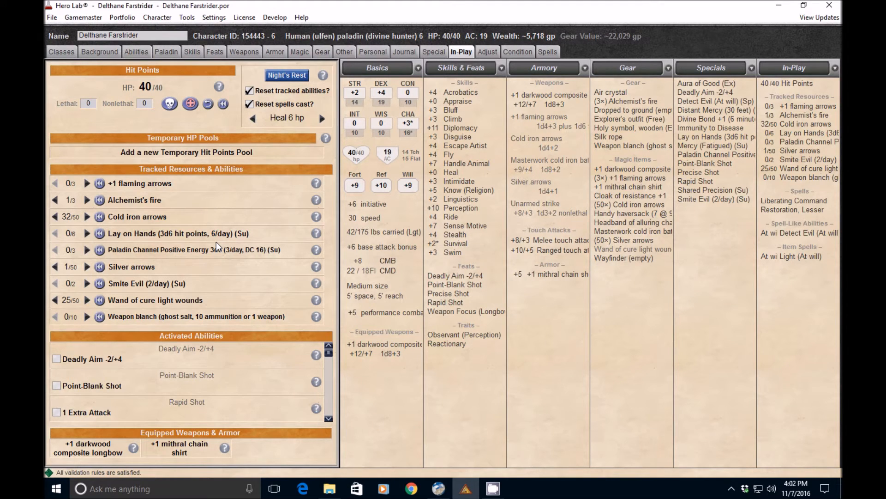
# - From the Realm Works scene, open the Scene Portfolio within the running Hero Lab portfolio and import the four velociraptors as Enemies
pyautogui.click(437, 488)
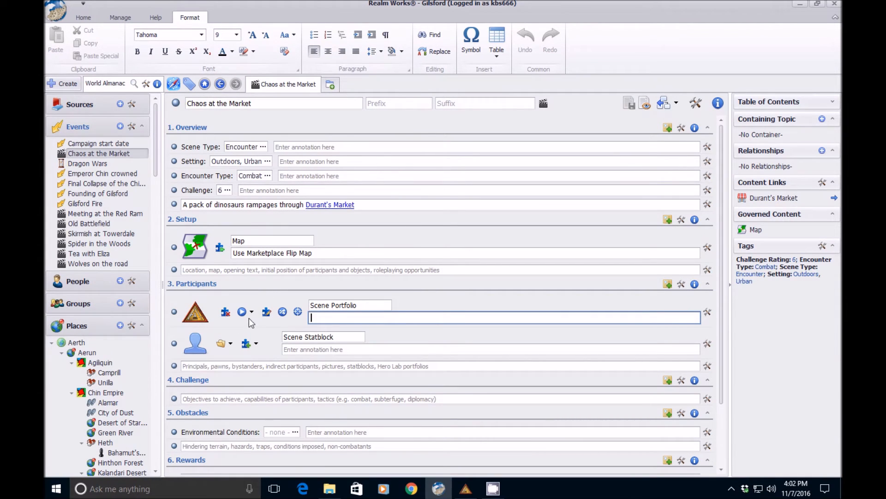
pyautogui.click(251, 311)
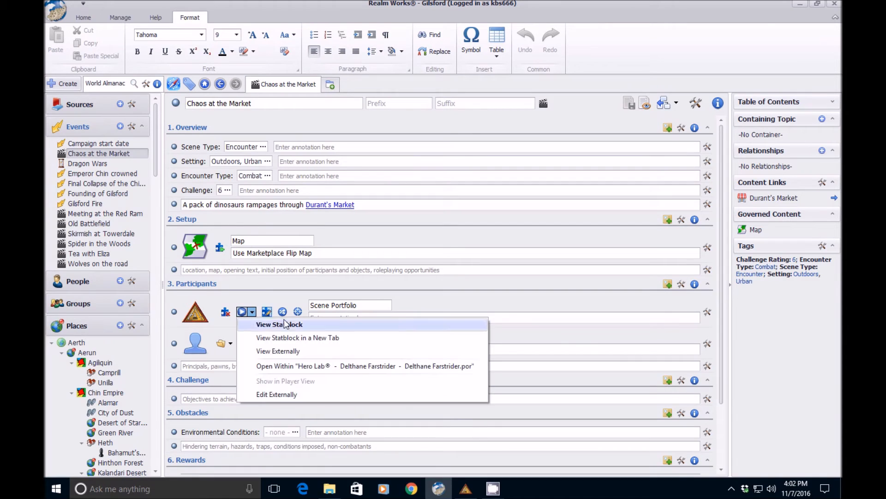
pyautogui.click(331, 367)
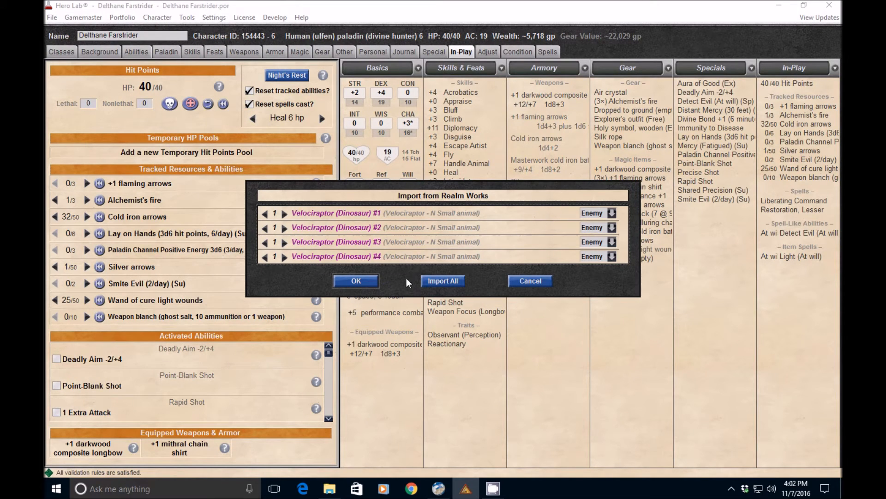
pyautogui.click(350, 279)
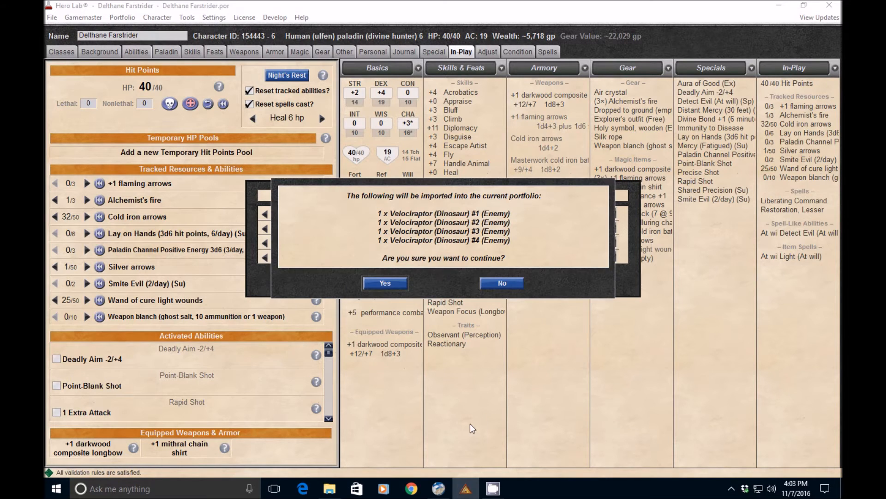
pyautogui.click(394, 285)
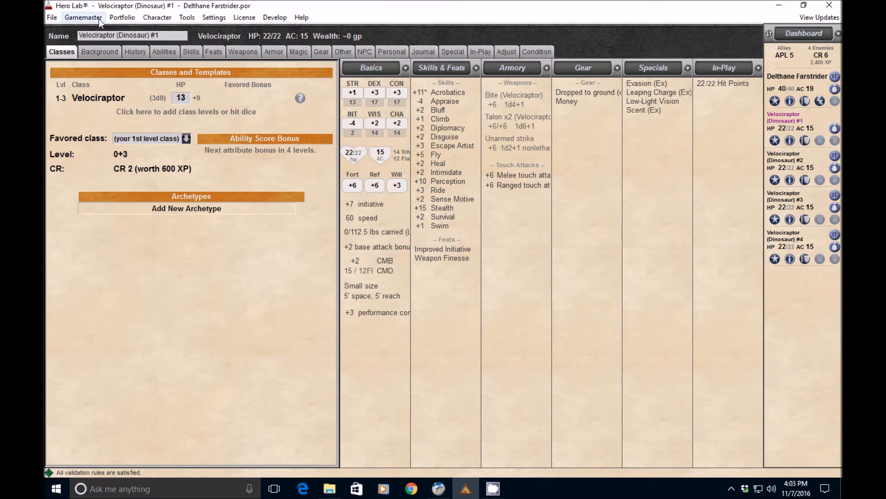
# - Start a new combat in Hero Lab's Tactical Console and snap the console window to the left half of the screen
pyautogui.click(83, 18)
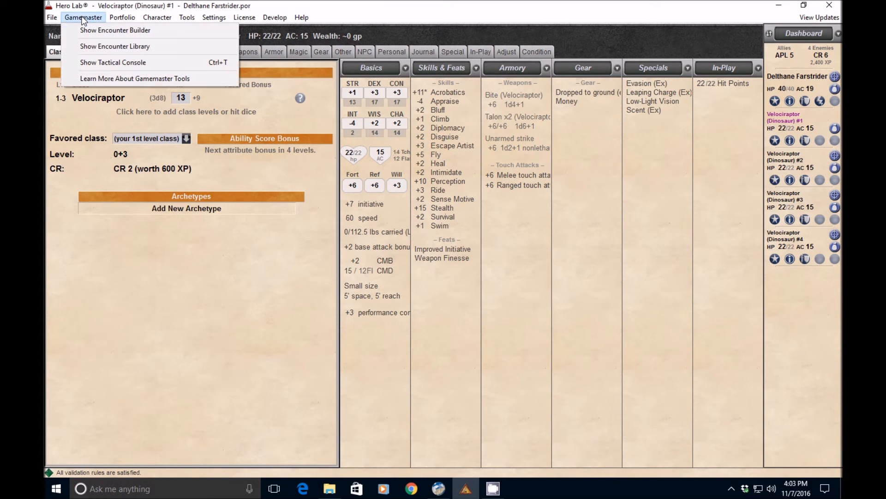
pyautogui.click(88, 61)
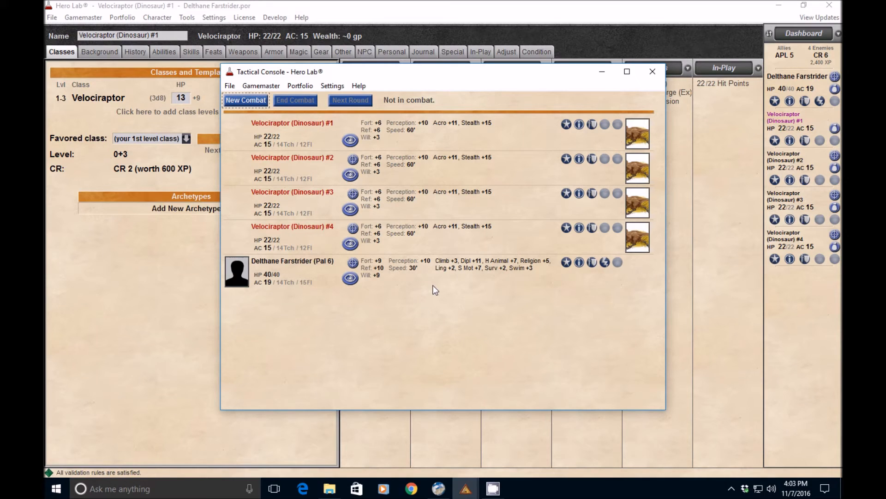
pyautogui.click(242, 102)
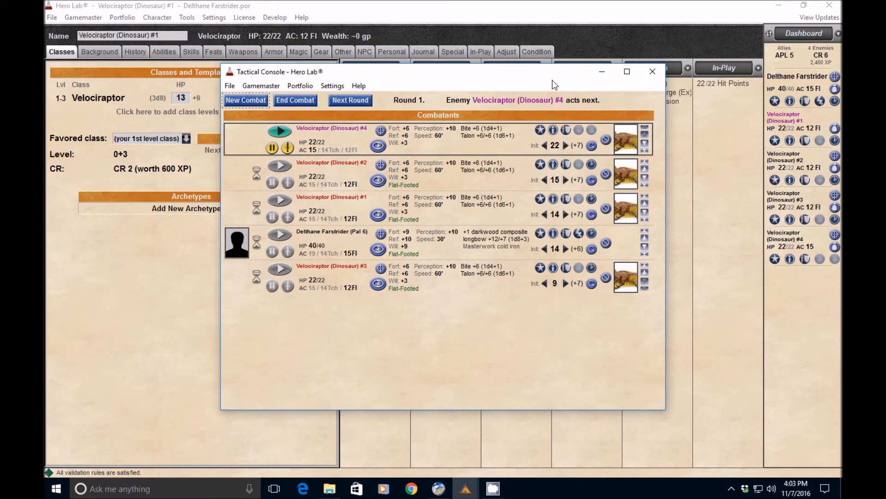
pyautogui.press('super+Left')
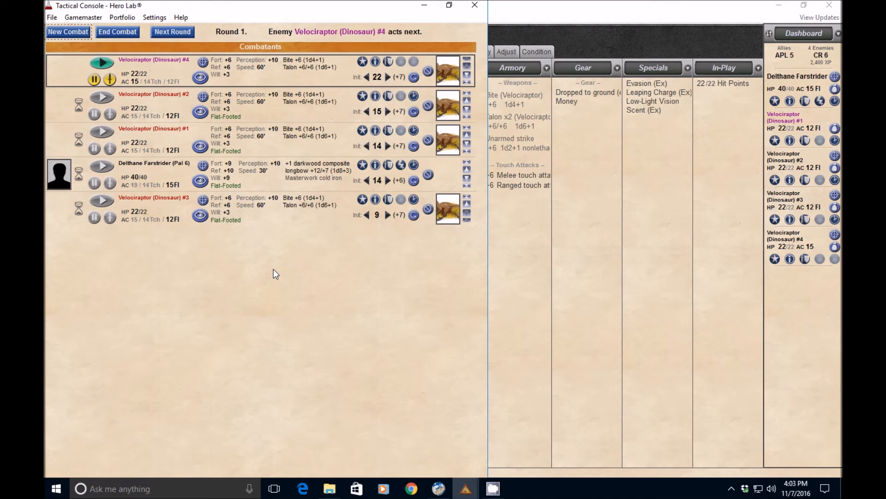
# - Set the paladin's initiative to 18 and re-sort the combatants
pyautogui.click(388, 180)
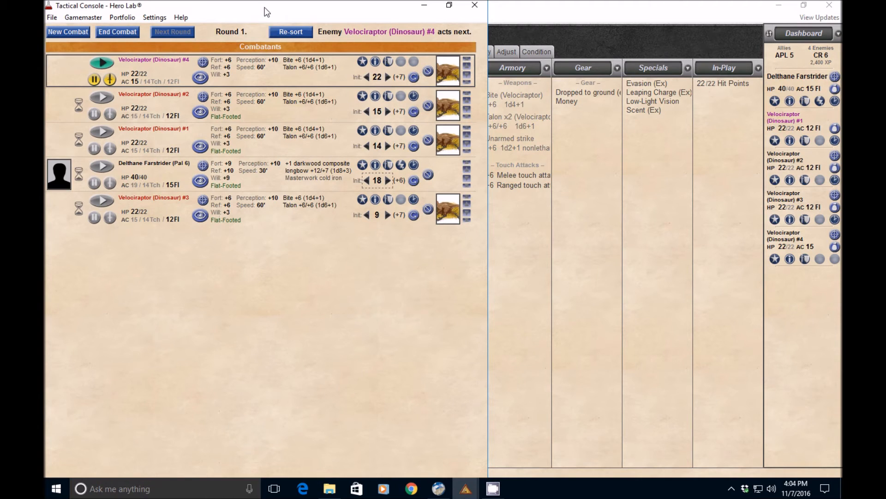
pyautogui.click(280, 32)
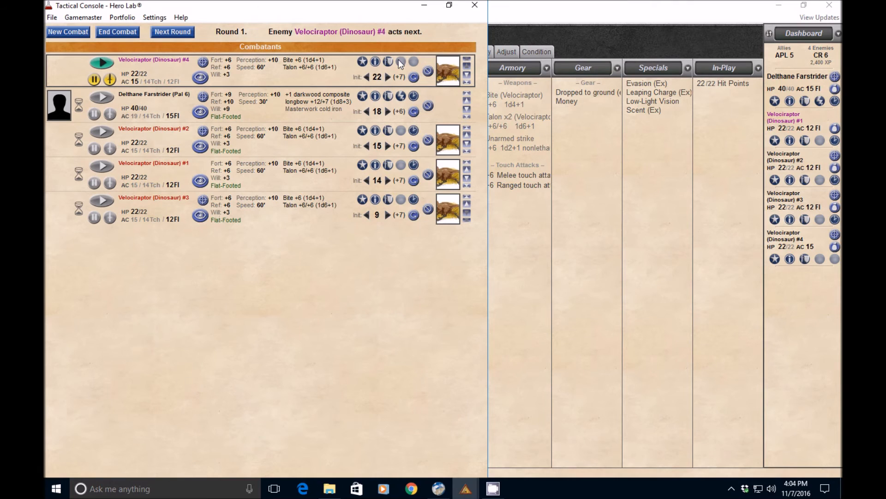
# - Review Velociraptor #4's hit points, combat actions, conditions and temporary adjustments from its Tactical Console entry, leaving them all unset
pyautogui.moveTo(377, 64)
pyautogui.click(200, 78)
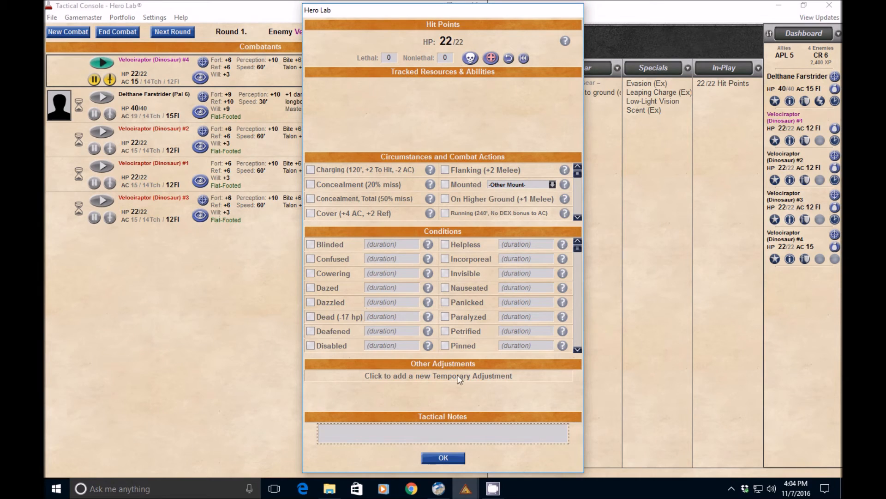
pyautogui.scroll(-3, 489, 276)
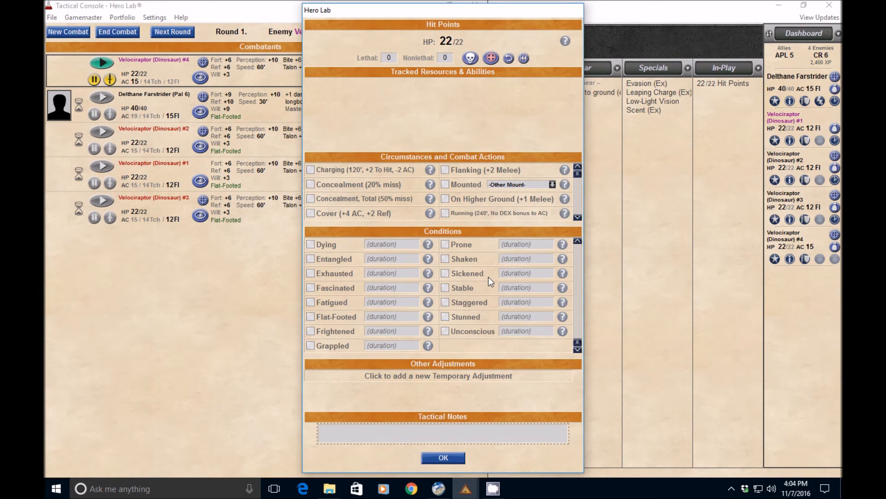
pyautogui.scroll(3, 450, 332)
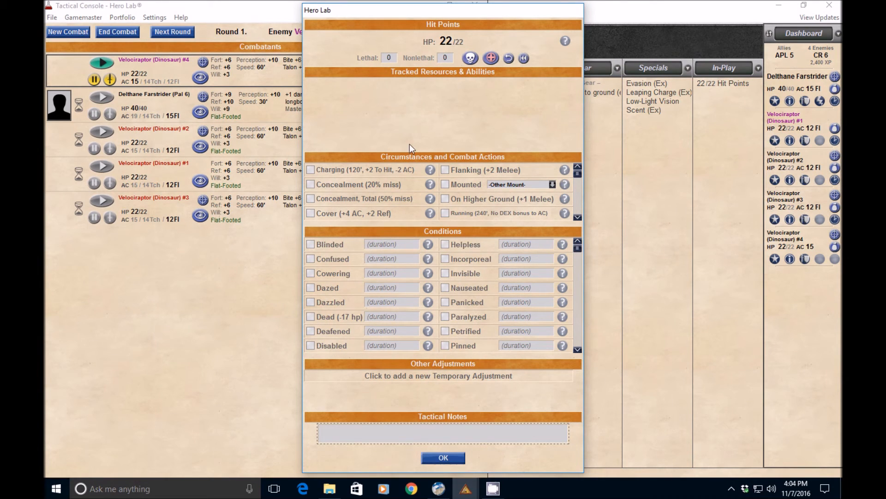
pyautogui.scroll(-3, 445, 298)
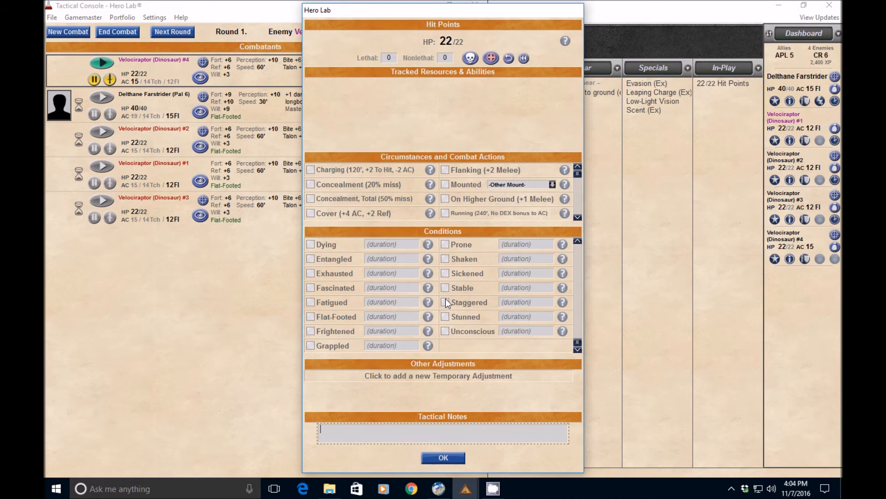
pyautogui.scroll(3, 445, 299)
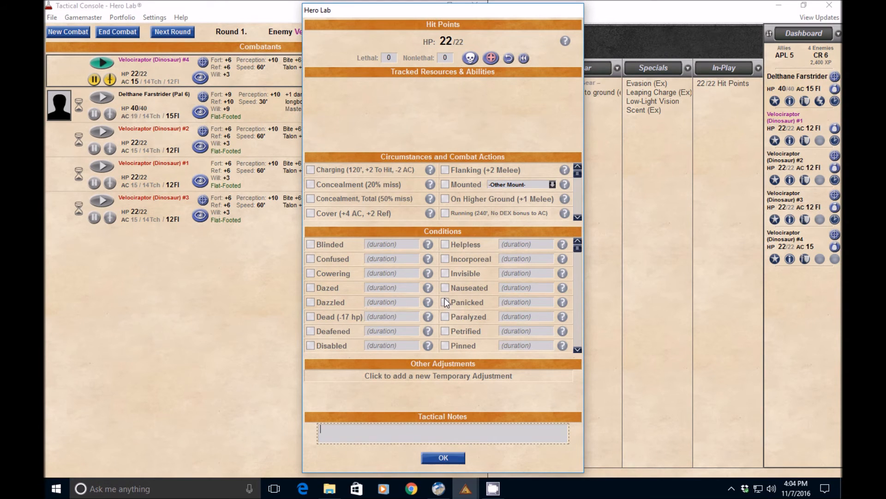
pyautogui.click(431, 456)
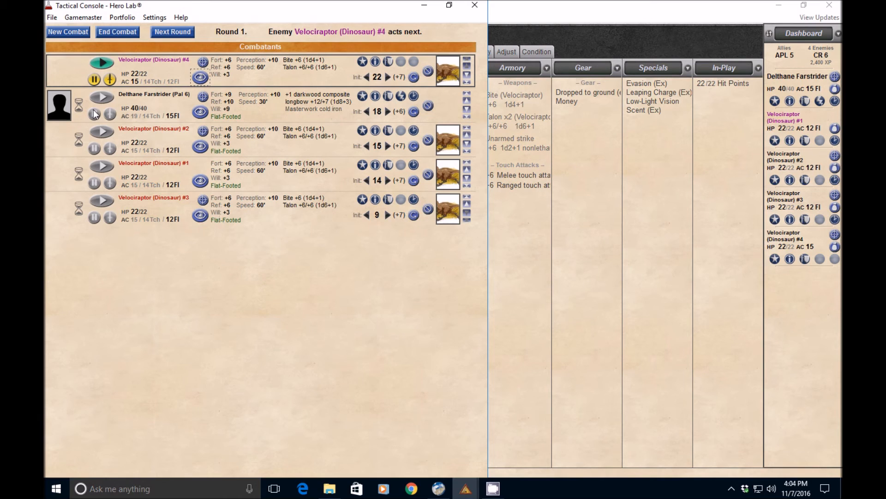
# - End Velociraptor #4's turn, and check the paladin's in-play resources in the main Hero Lab window before returning to the Tactical Console
pyautogui.click(102, 62)
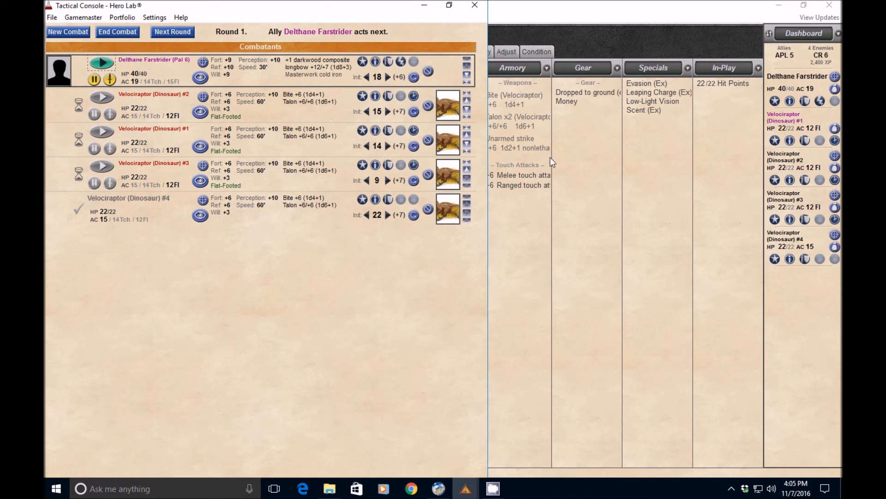
pyautogui.click(516, 213)
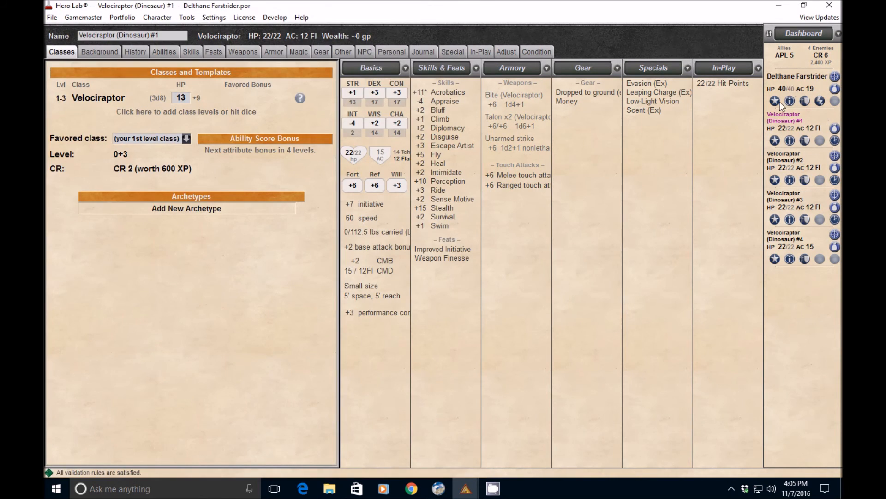
pyautogui.click(836, 77)
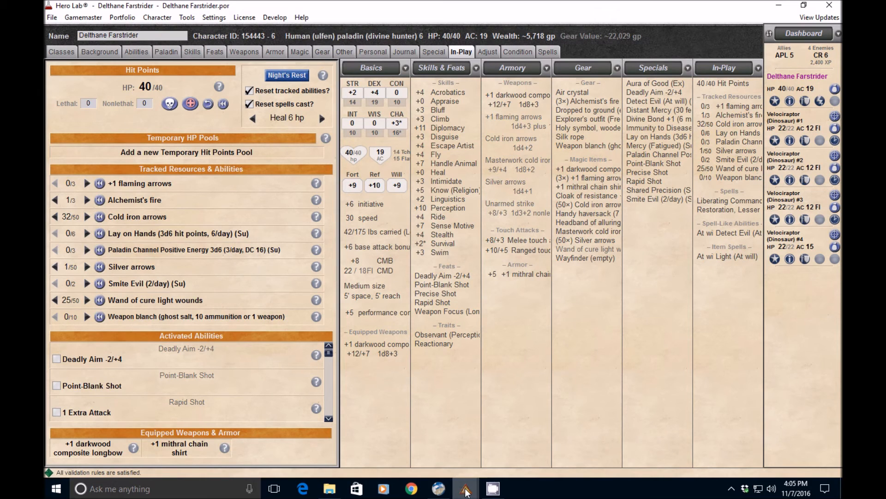
pyautogui.moveTo(470, 492)
pyautogui.click(502, 450)
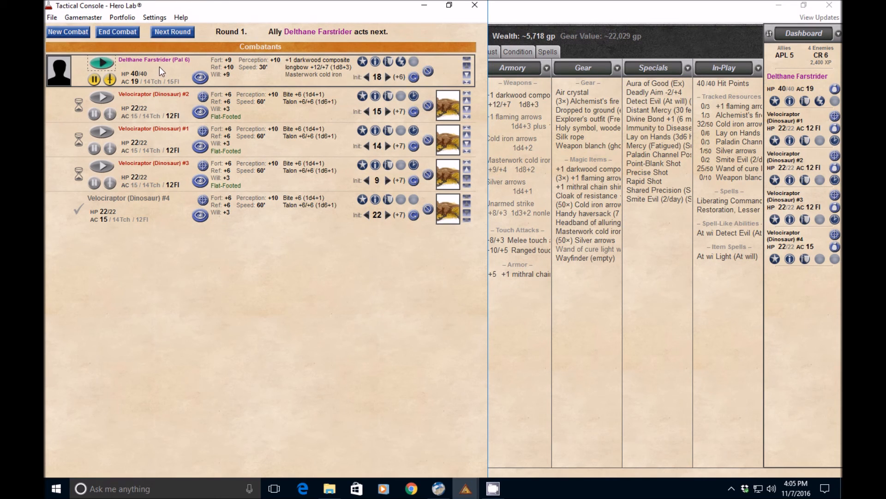
# - View the character sheets of Velociraptor #1 and the paladin from their combatant entries, returning to the Tactical Console after each
pyautogui.doubleClick(200, 129)
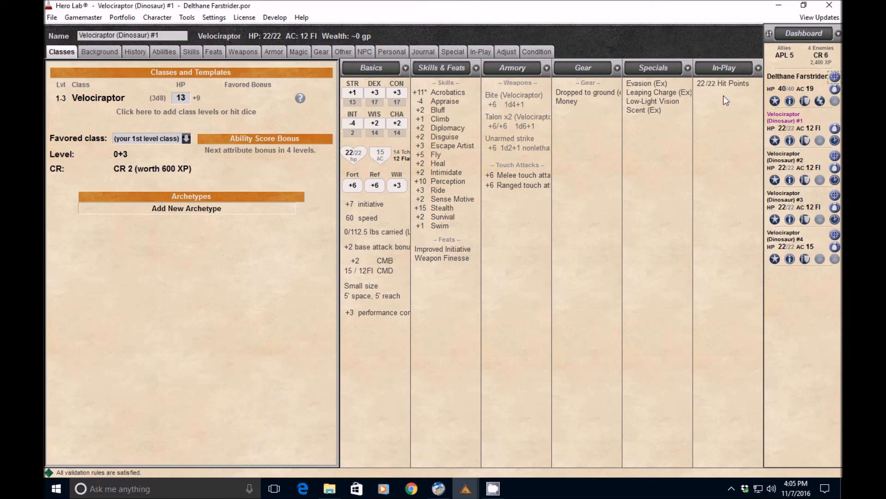
pyautogui.moveTo(471, 493)
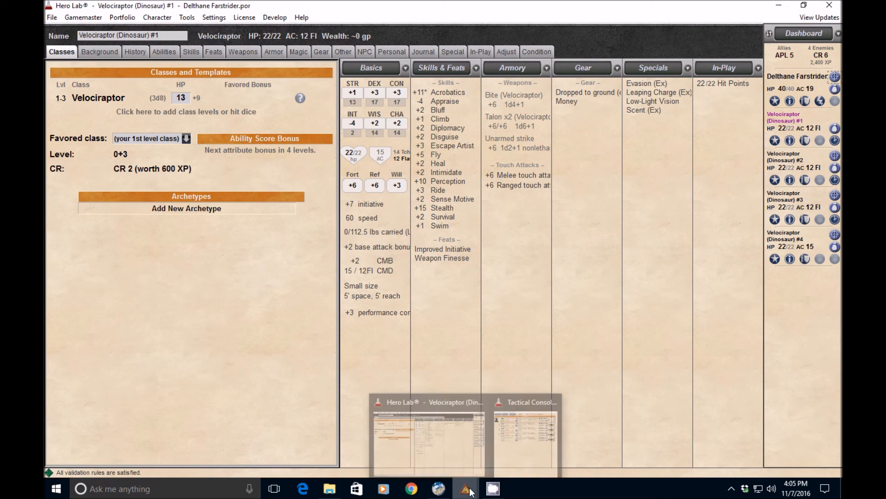
pyautogui.click(505, 441)
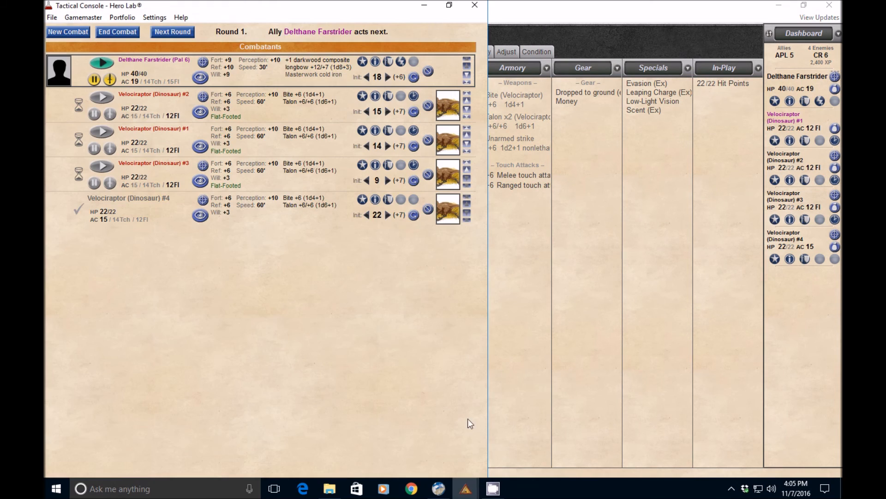
pyautogui.click(205, 63)
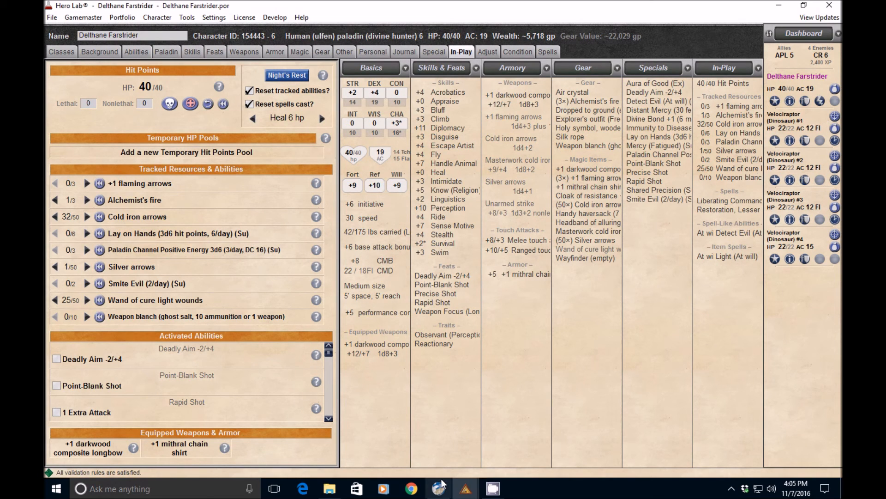
pyautogui.moveTo(440, 484)
pyautogui.click(499, 463)
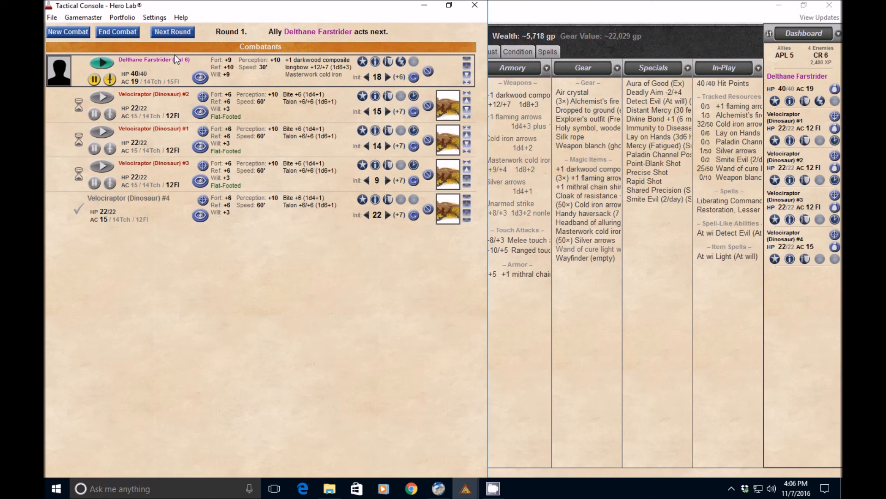
# - End the turns of the paladin and the remaining velociraptors, and start round 2
pyautogui.click(104, 63)
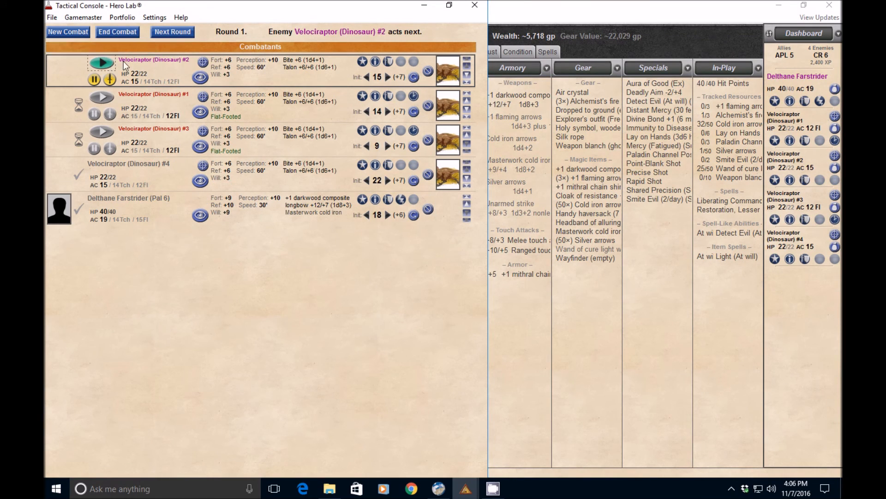
pyautogui.click(106, 61)
pyautogui.click(106, 60)
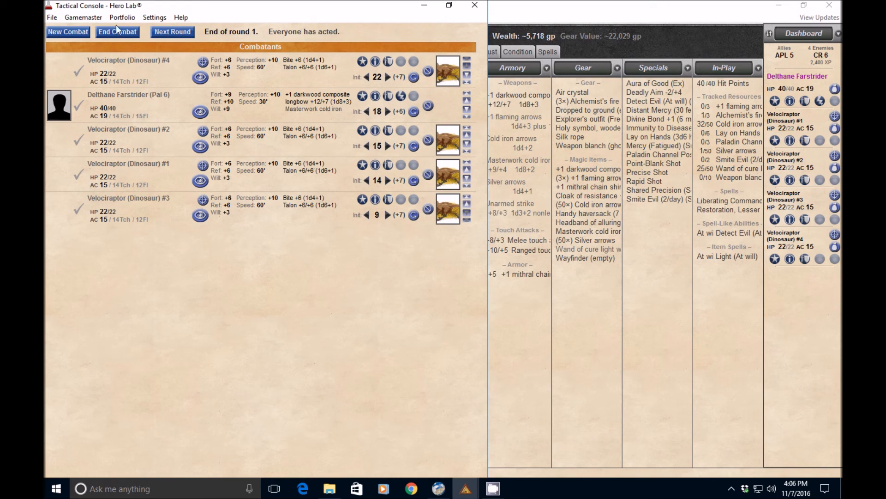
pyautogui.click(174, 31)
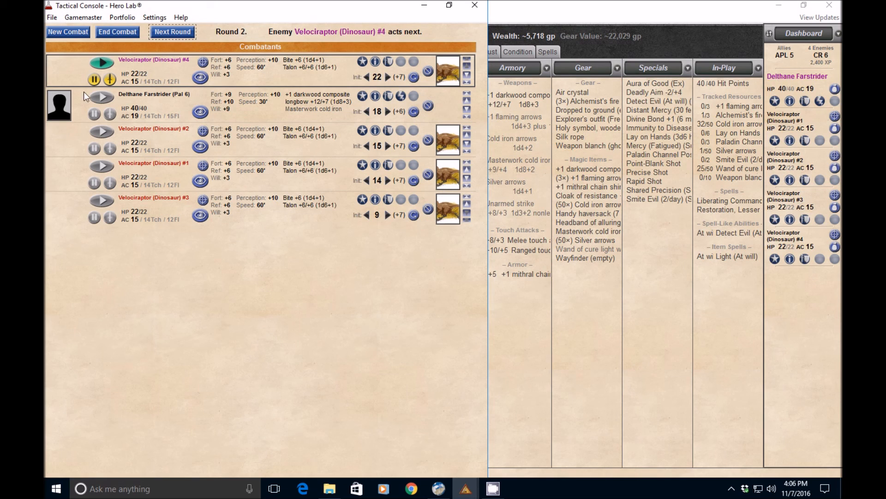
# - End the combat, discarding all initiative values, and close the Tactical Console
pyautogui.click(118, 32)
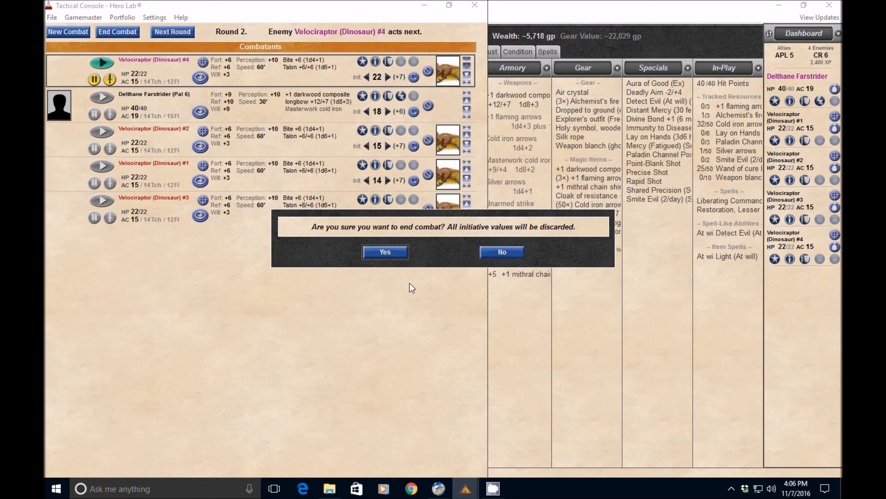
pyautogui.click(395, 253)
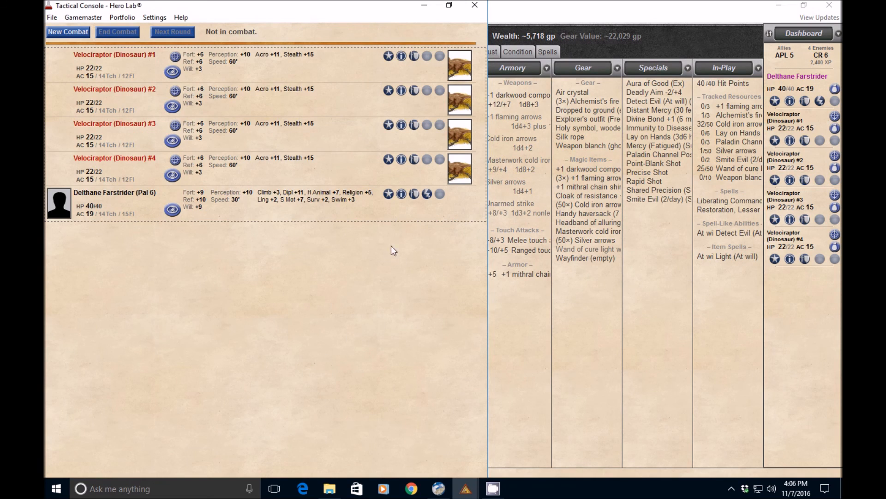
pyautogui.click(474, 5)
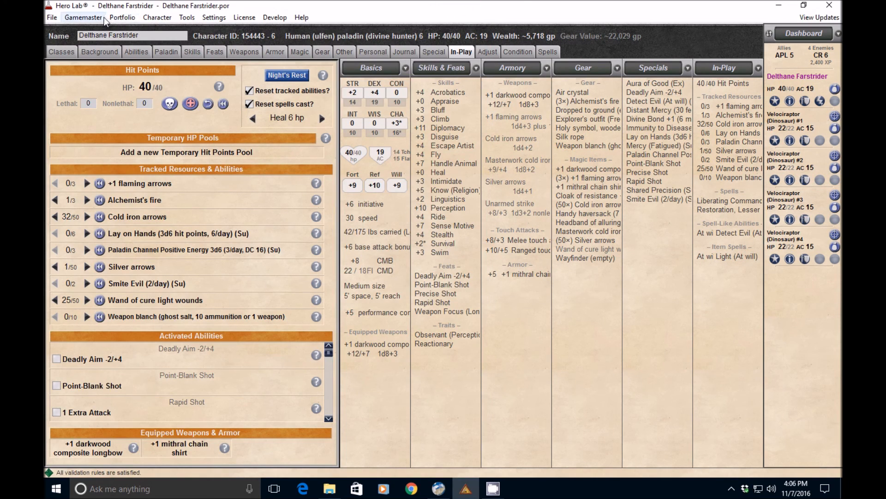
# - Delete all enemies from the portfolio, removing the four velociraptors
pyautogui.click(122, 17)
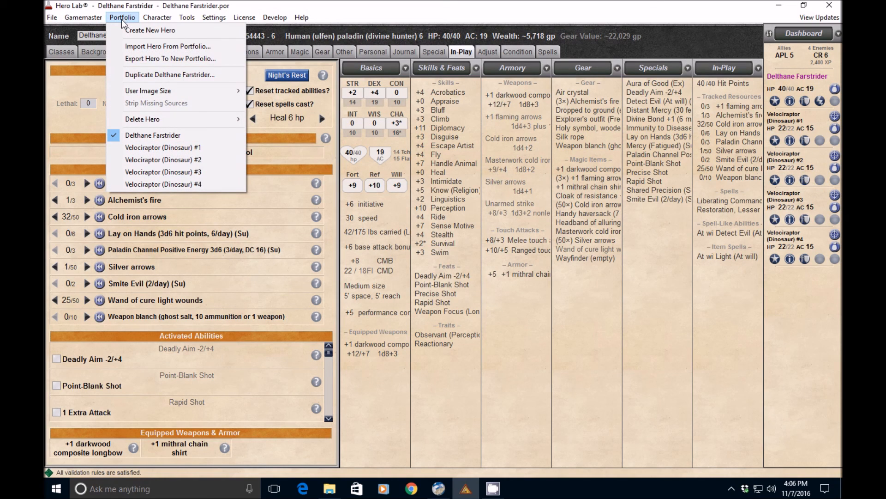
pyautogui.moveTo(138, 120)
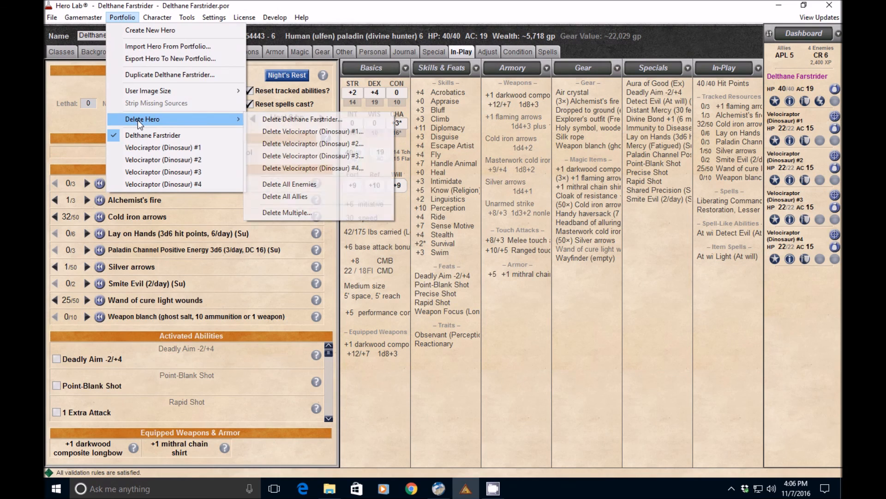
pyautogui.click(297, 184)
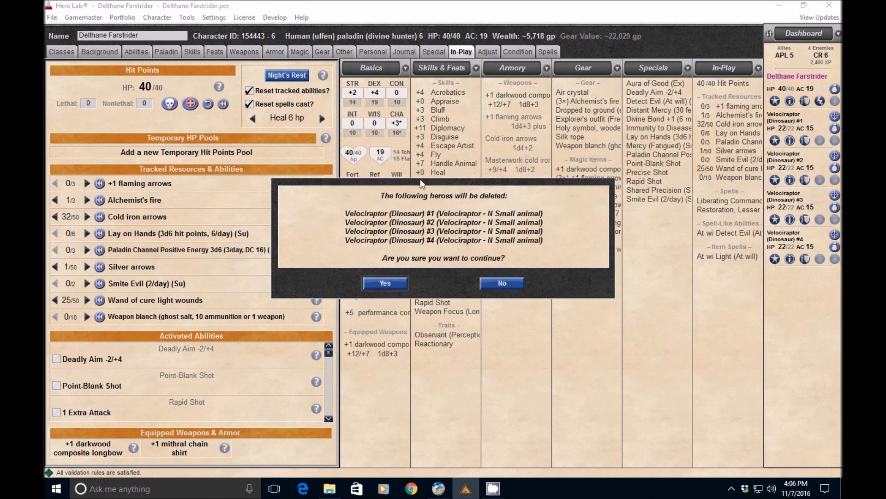
pyautogui.click(380, 283)
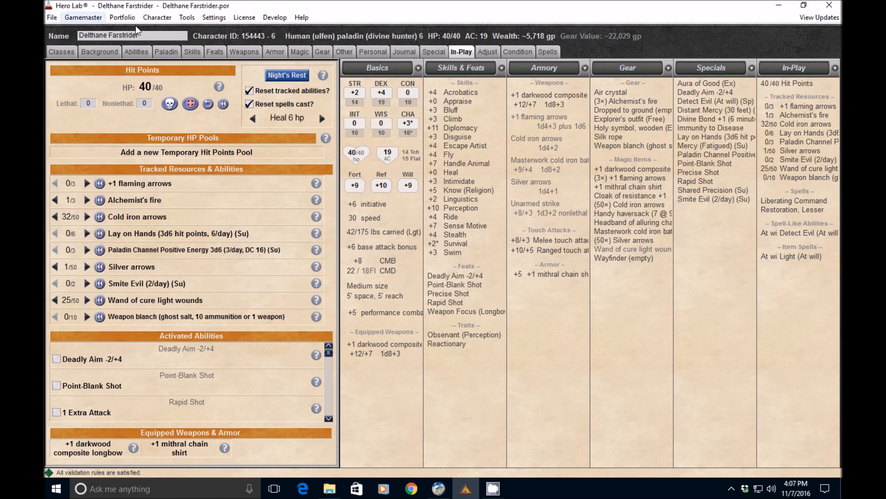
# - Switch to Realm Works and save the "Chaos at the Market" scene, leaving edit mode
pyautogui.click(438, 491)
pyautogui.scroll(-3, 397, 292)
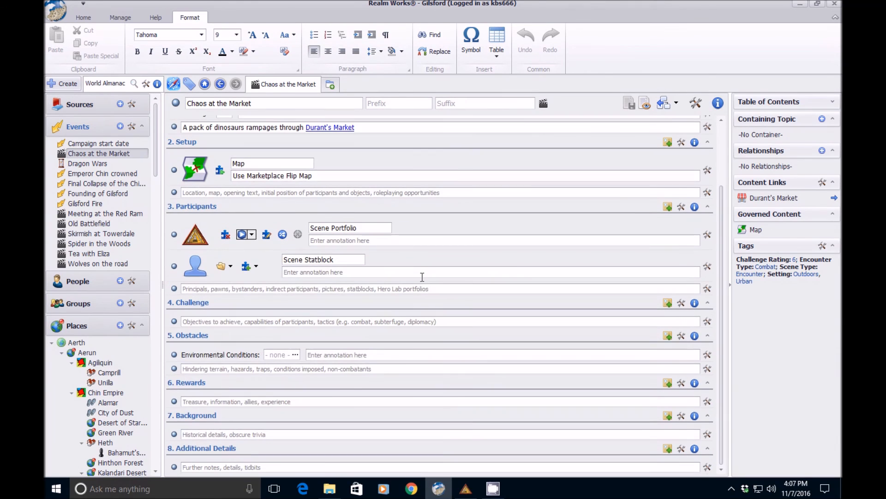
pyautogui.scroll(3, 421, 278)
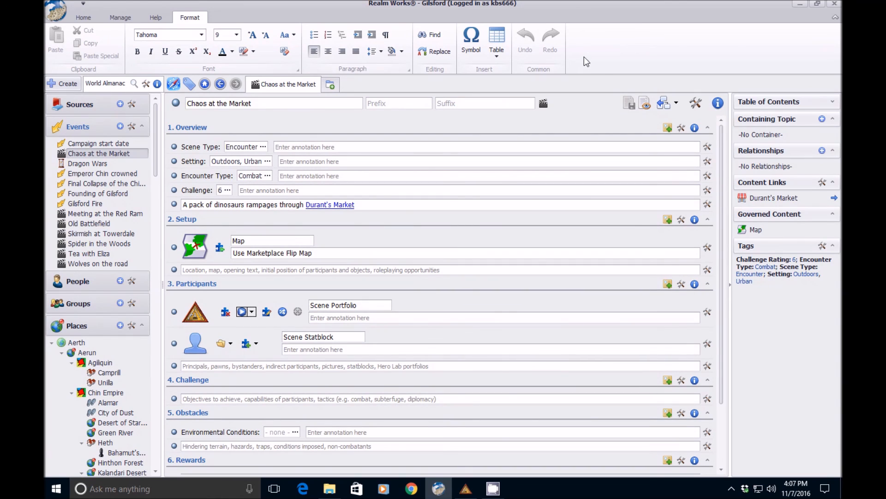
pyautogui.click(631, 102)
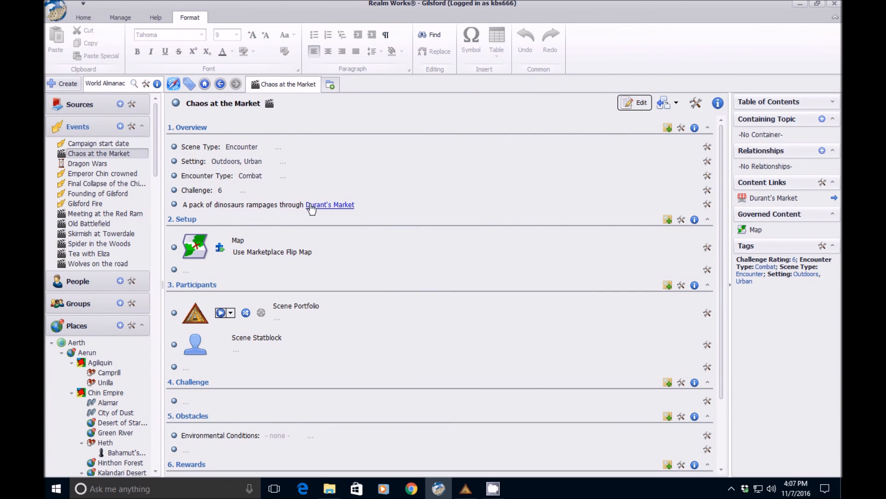
# - Look over the saved scene's sections from Overview through Additional Details
pyautogui.scroll(-3, 580, 272)
pyautogui.scroll(3, 418, 402)
pyautogui.scroll(-3, 355, 217)
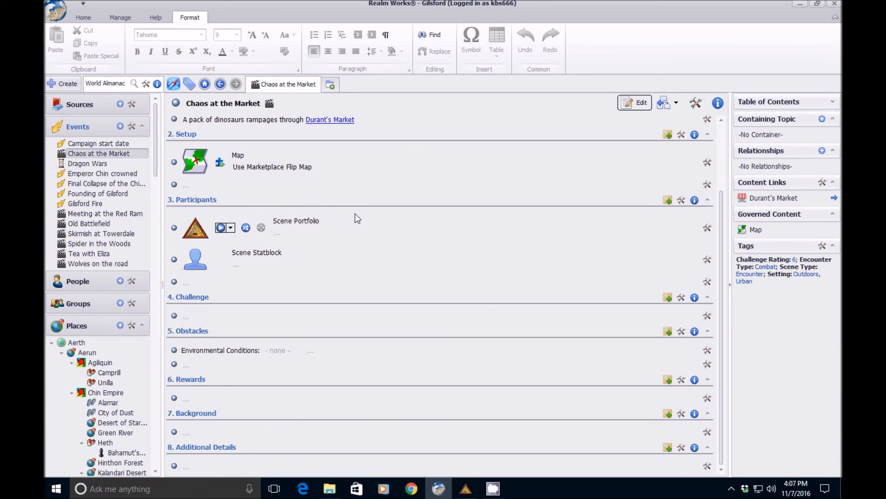
pyautogui.scroll(3, 365, 228)
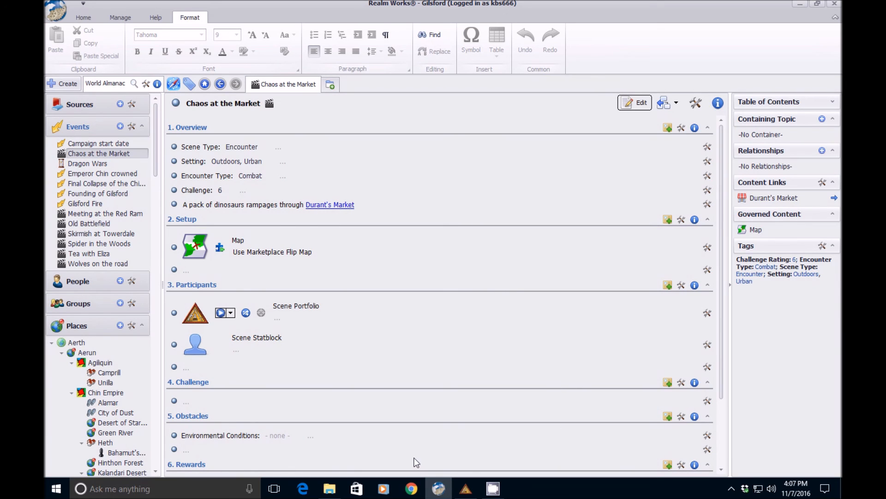
pyautogui.moveTo(470, 491)
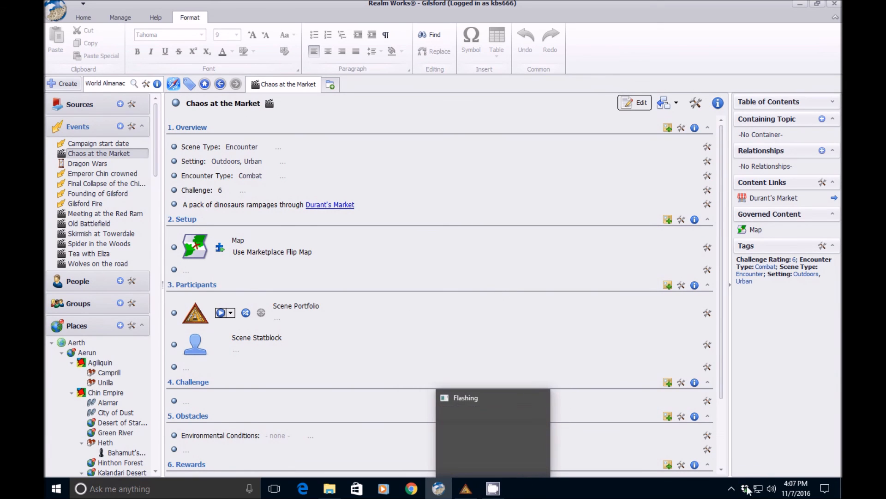